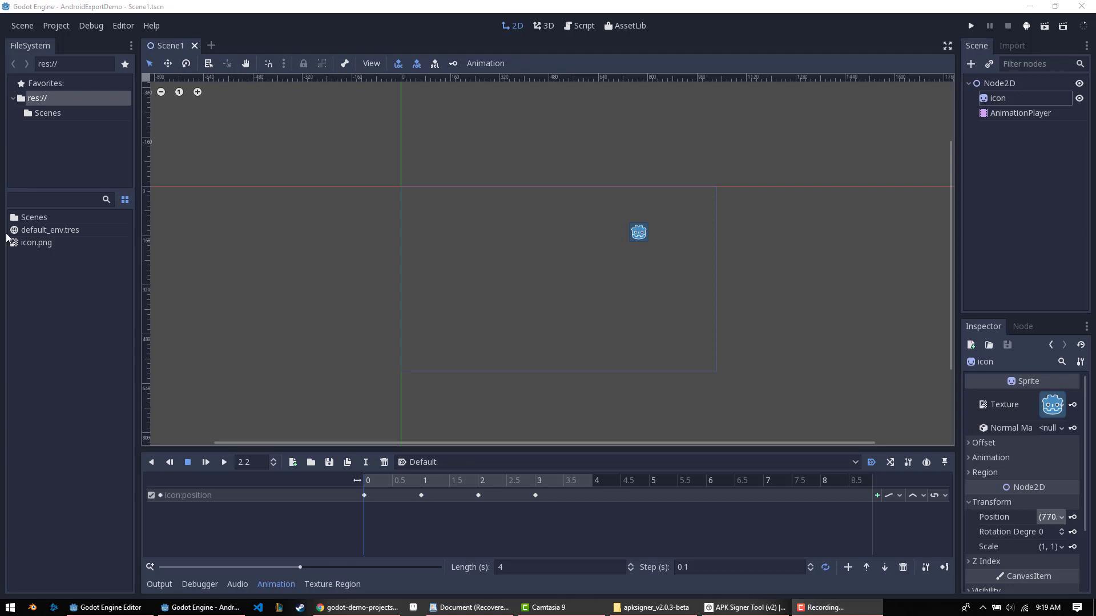
Check the adb and jarsigner paths under Export > Android in Editor Settings, then close it
click(56, 25)
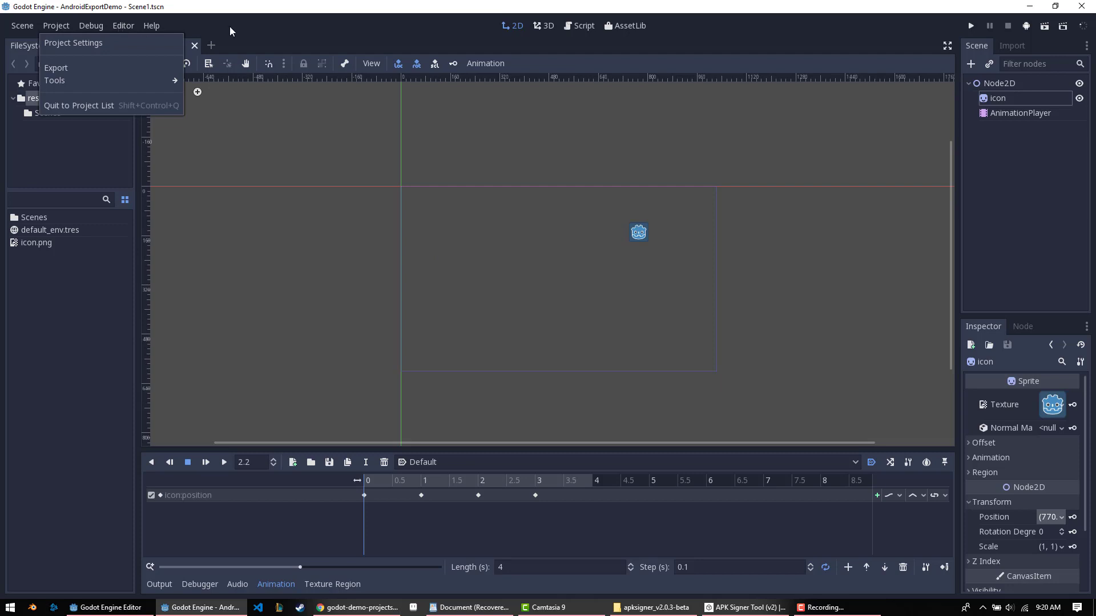
click(303, 23)
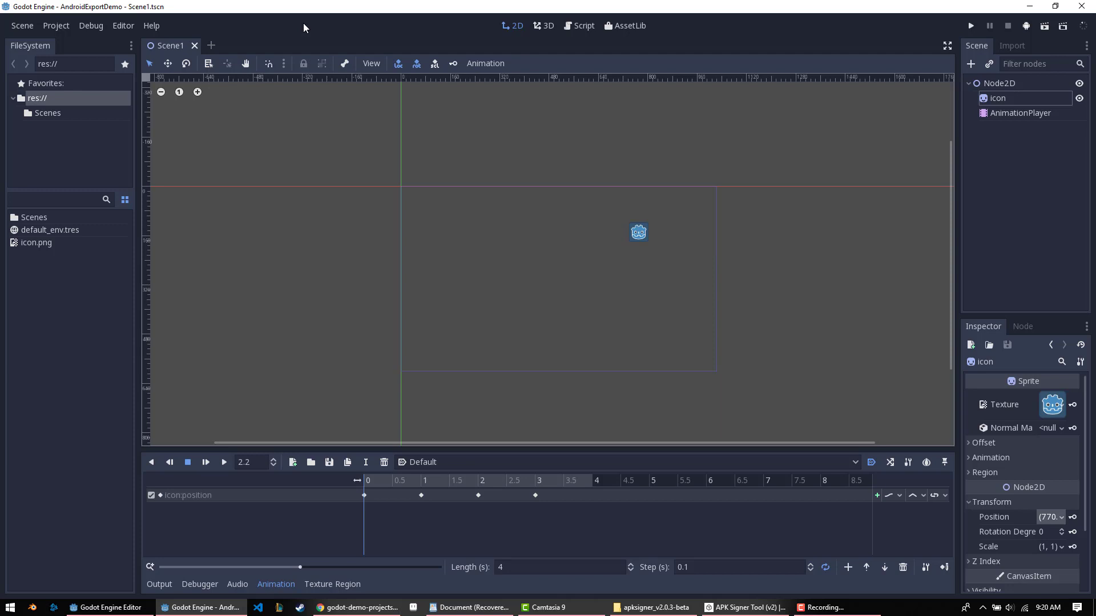
click(128, 30)
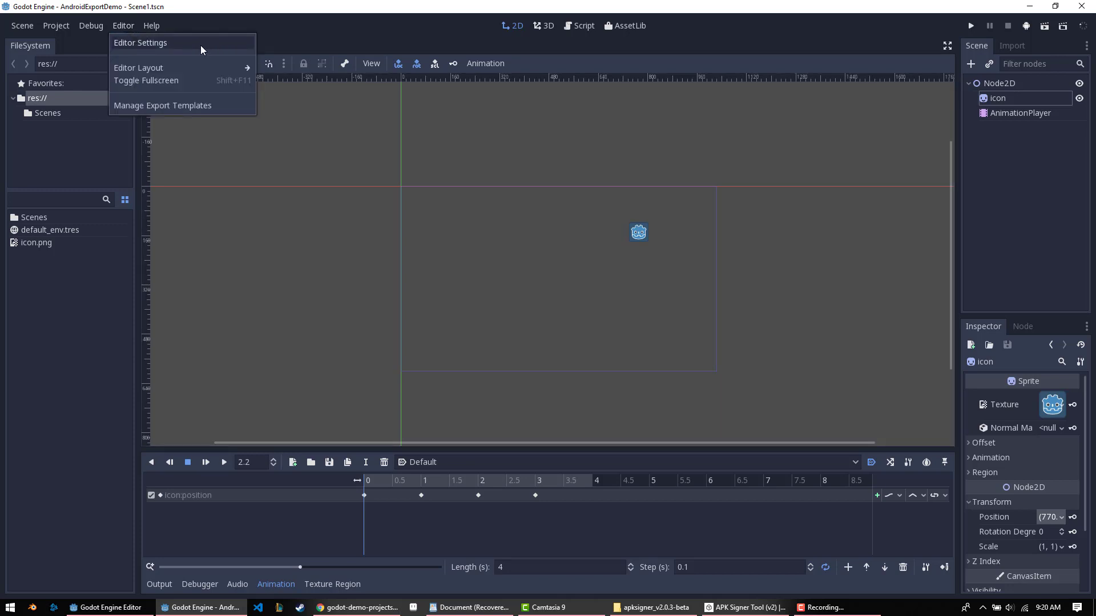
click(200, 46)
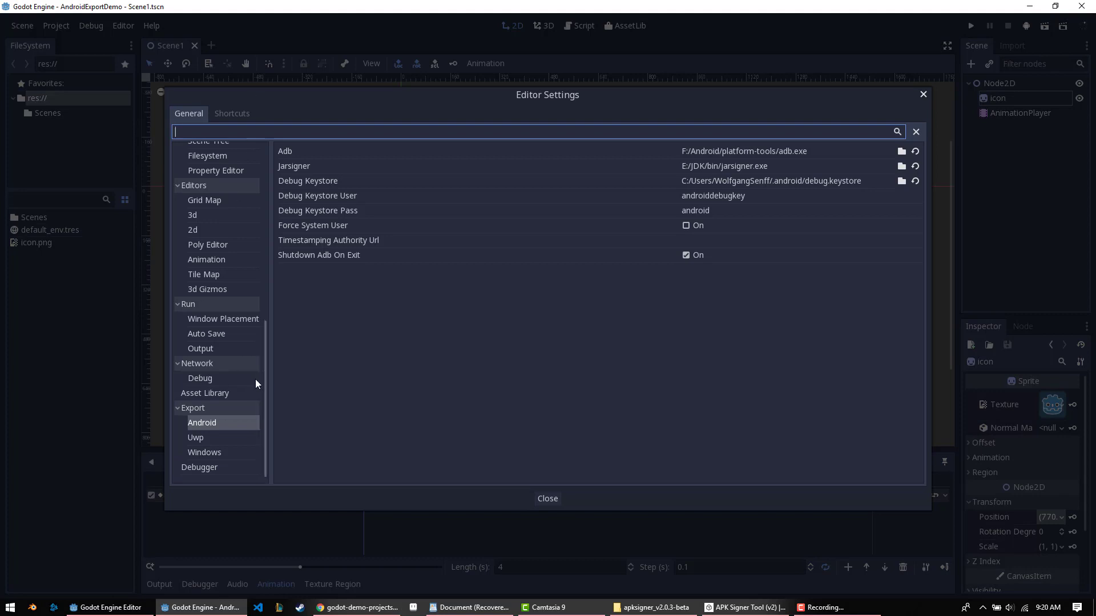
scroll(212, 369, up, 10)
scroll(177, 317, down, 10)
click(211, 425)
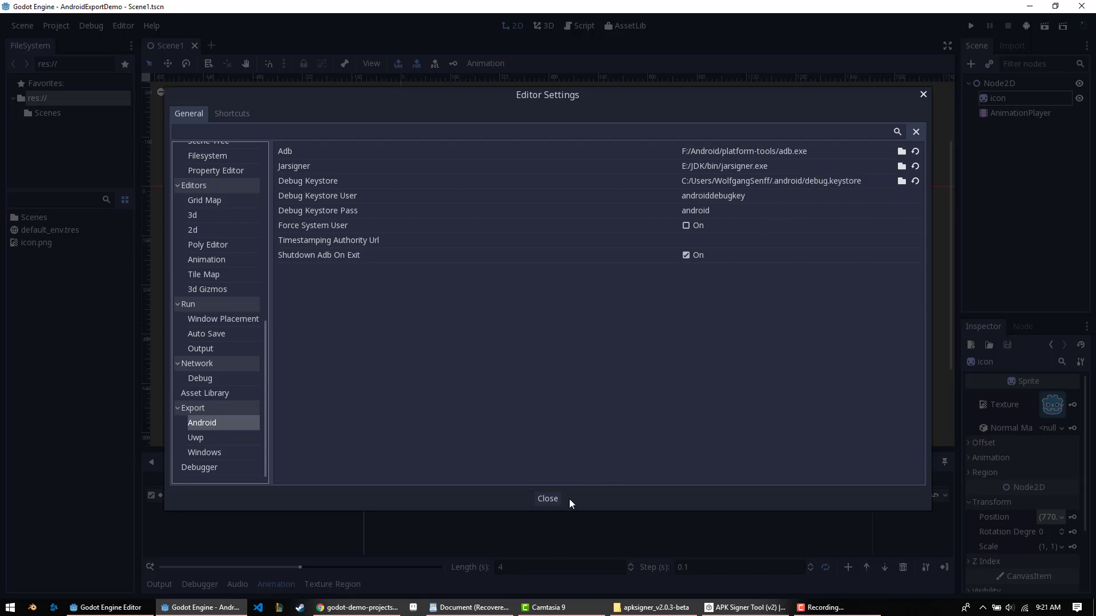
click(550, 503)
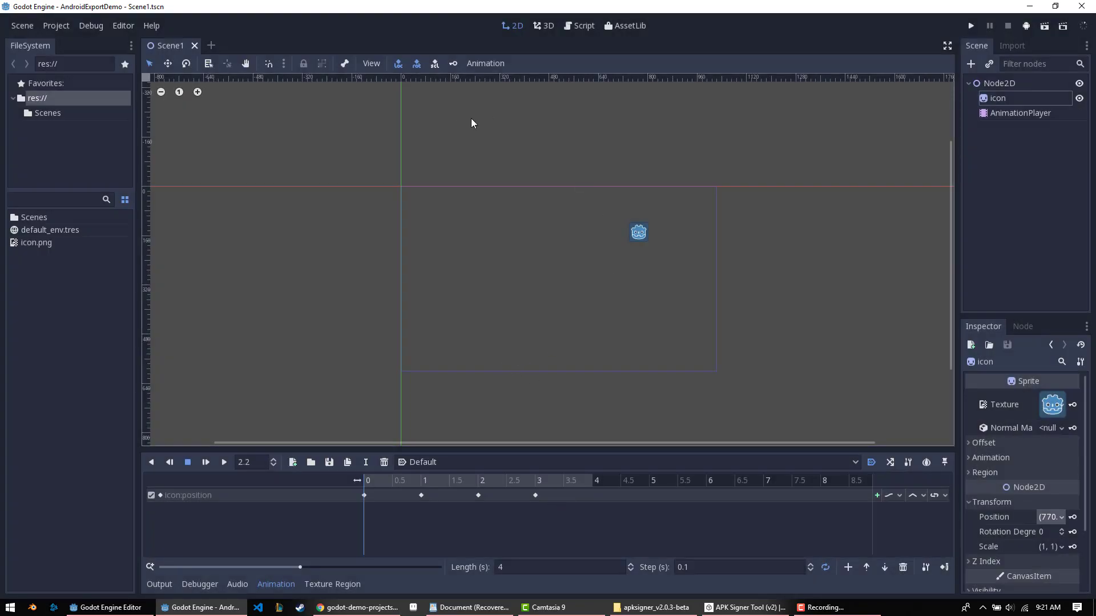
Keep Display > Window Handheld Orientation set to landscape in Project Settings, then close it
click(56, 26)
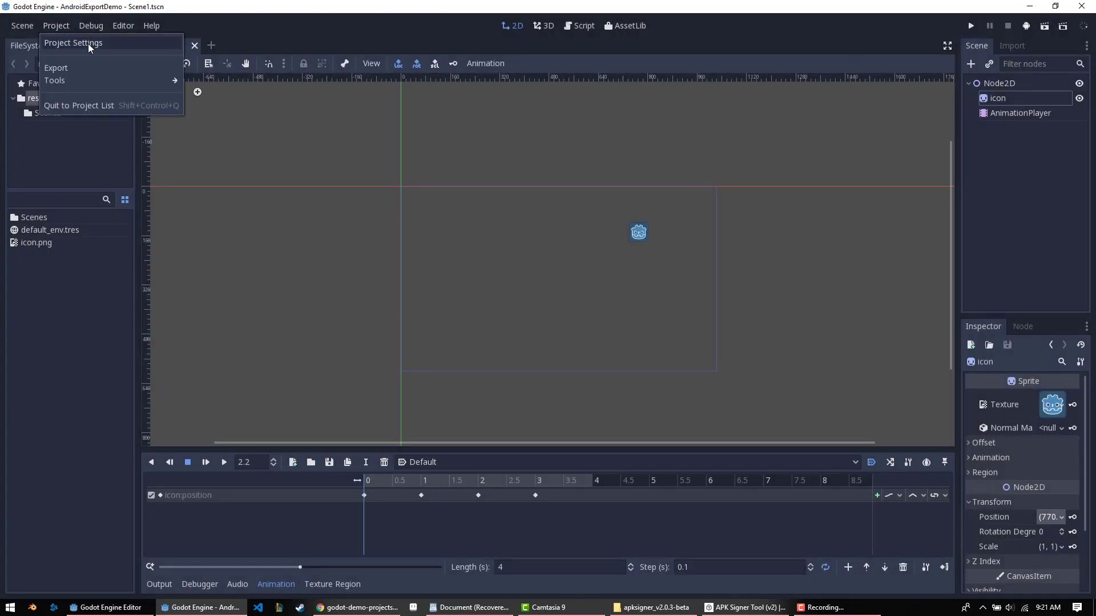
click(88, 43)
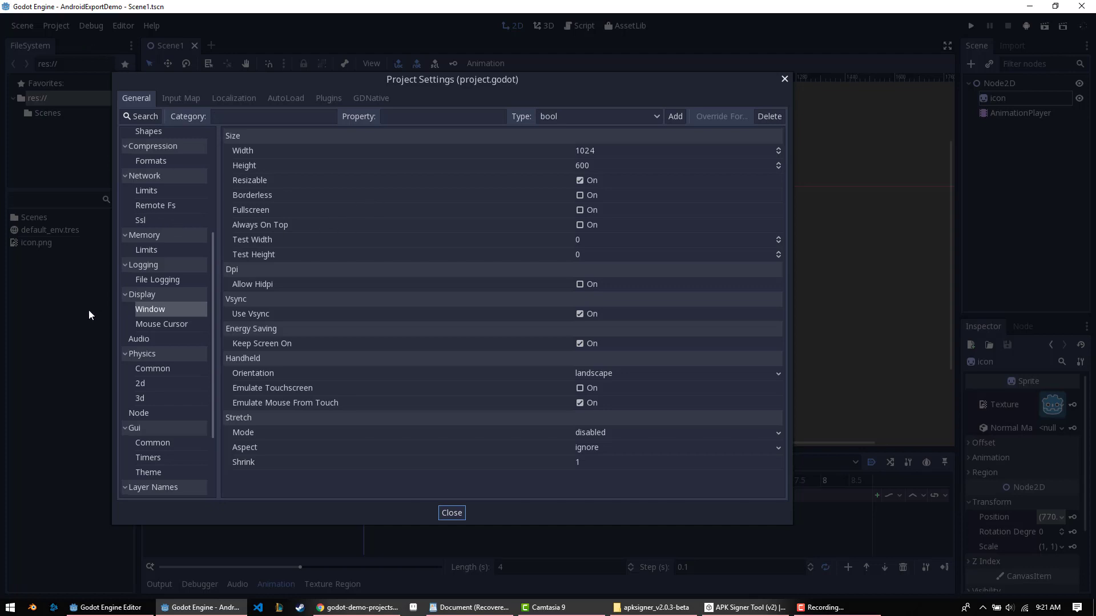
scroll(146, 309, up, 5)
scroll(154, 274, down, 5)
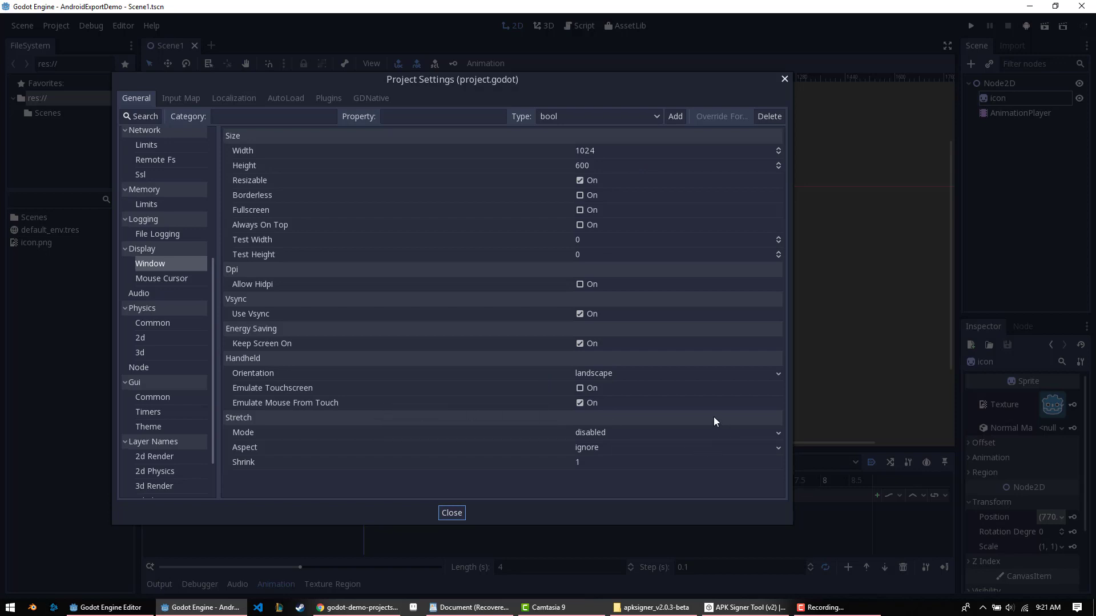
click(779, 374)
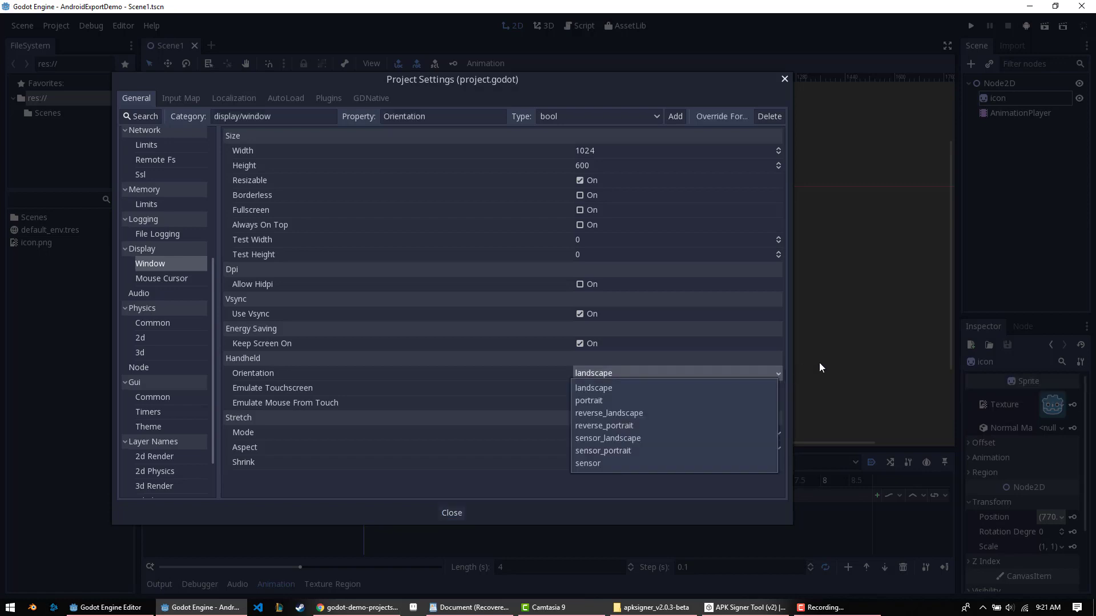
click(780, 365)
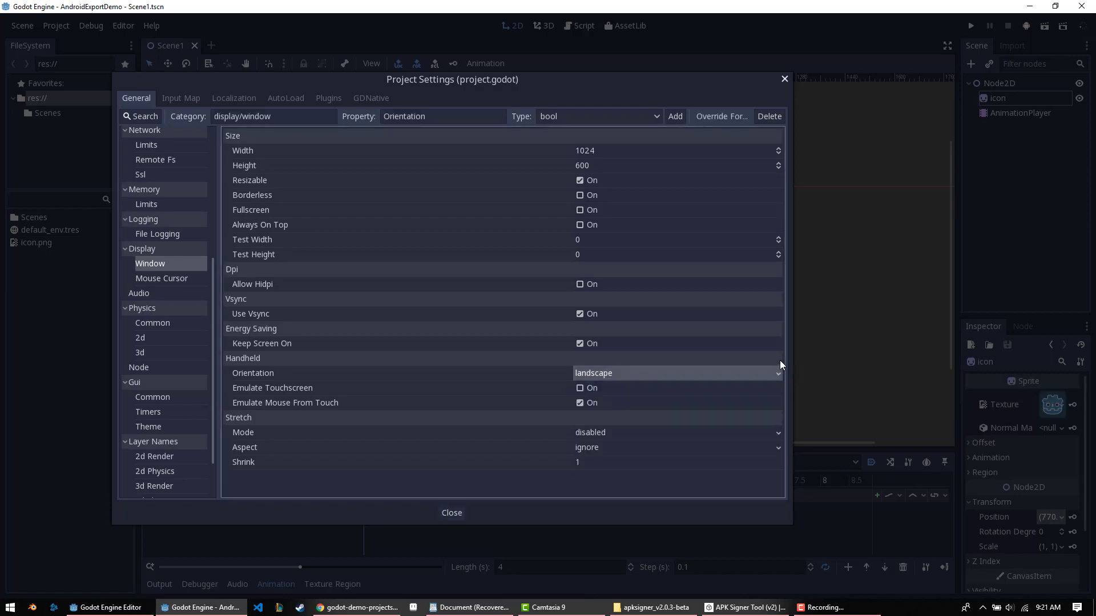
click(445, 513)
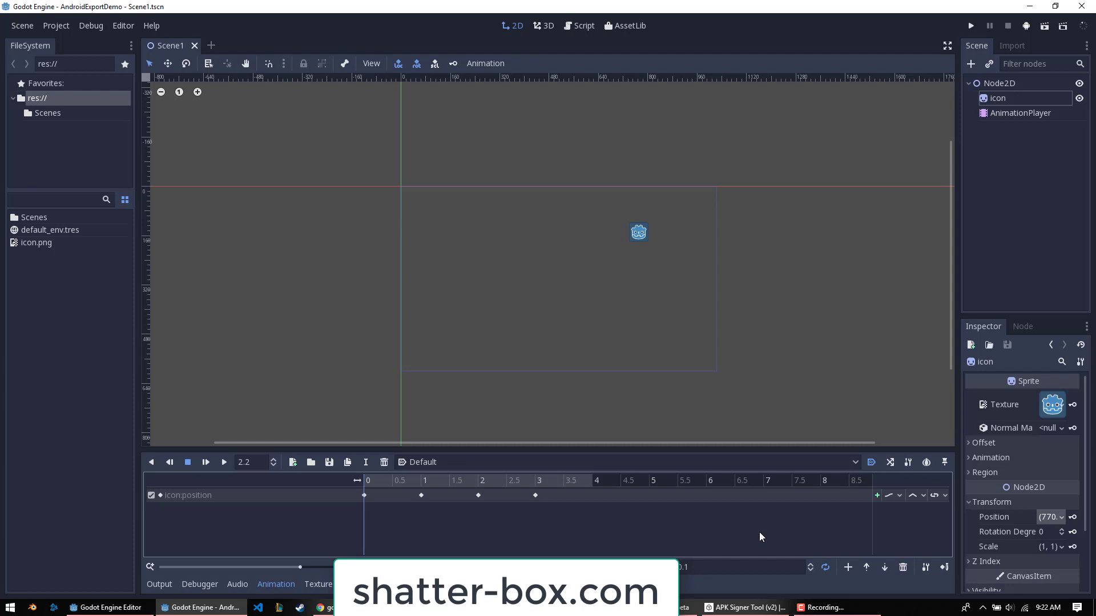
Switch to the APK Signer Tool window from the Windows taskbar
click(757, 611)
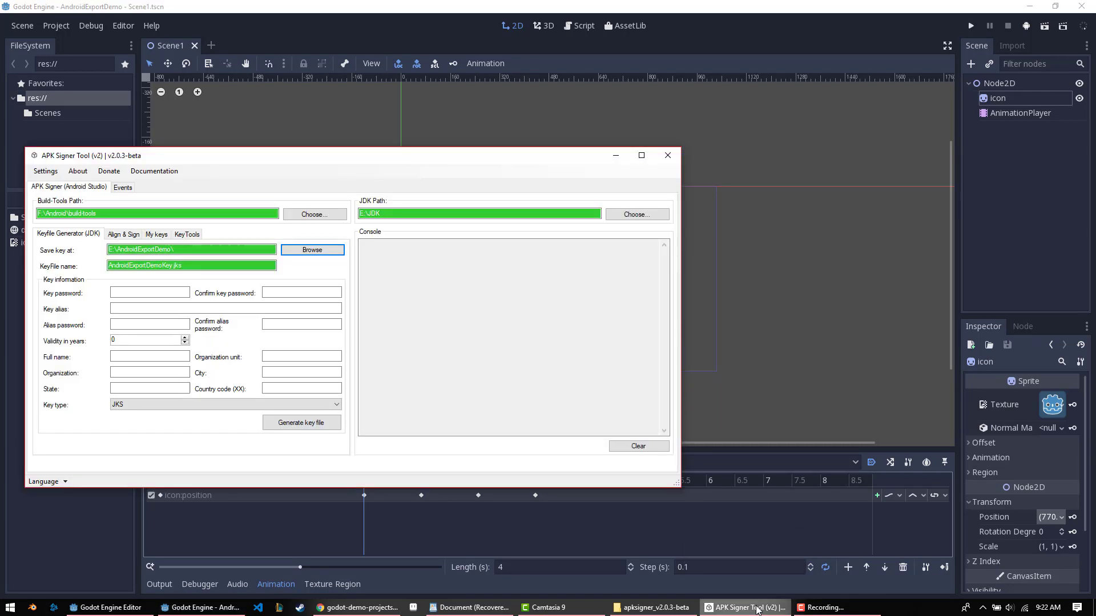
Drag the APK Signer Tool window by its title bar toward the screen centre
drag(247, 163, 453, 143)
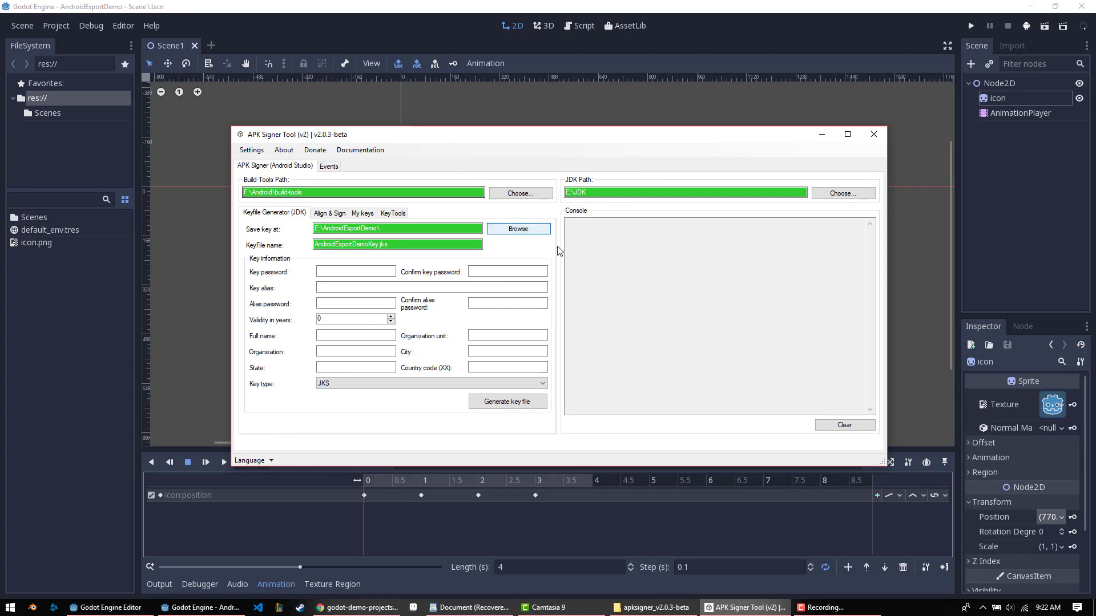
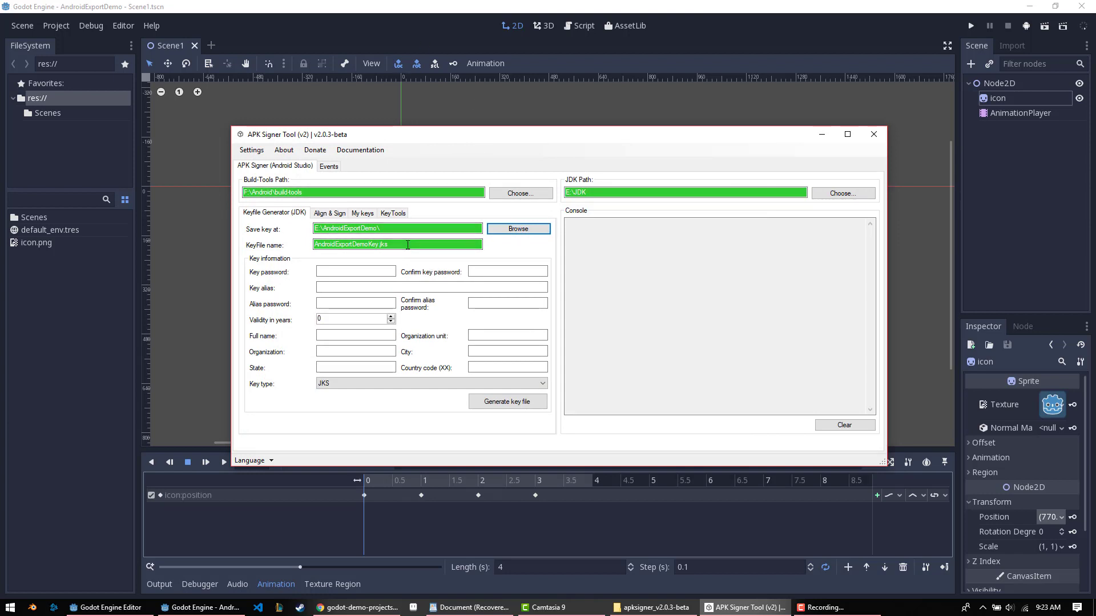
Enter the new keystore's key password and confirm it
click(346, 271)
click(346, 271)
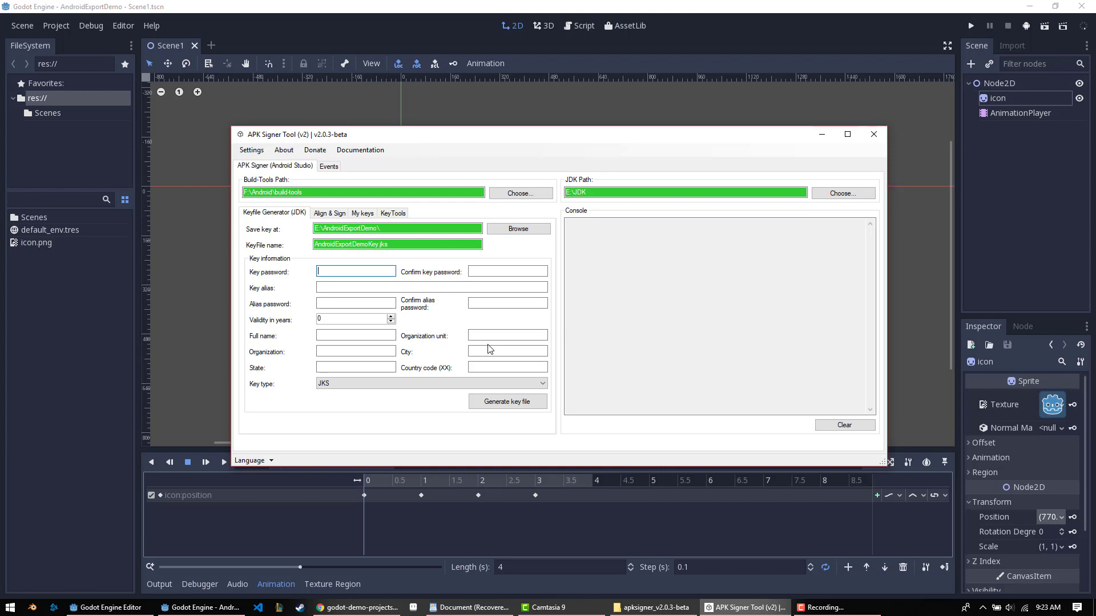
text(***********)
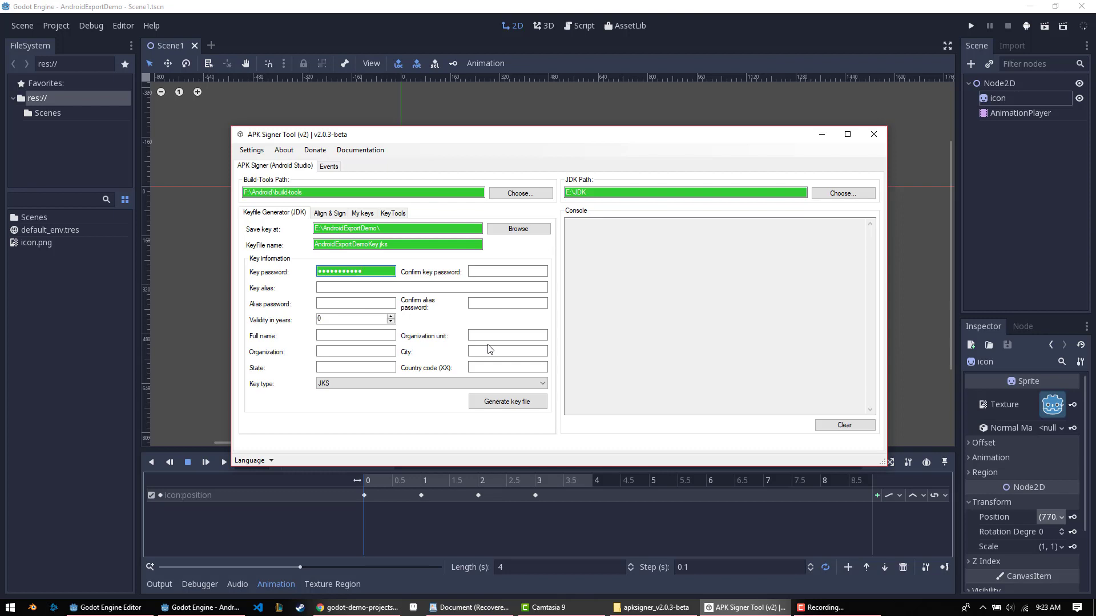
key(BackSpace)
key(BackSpace)
key(BackSpace)
key(BackSpace)
key(BackSpace)
key(BackSpace)
key(BackSpace)
key(BackSpace)
key(BackSpace)
key(BackSpace)
key(BackSpace)
text(******)
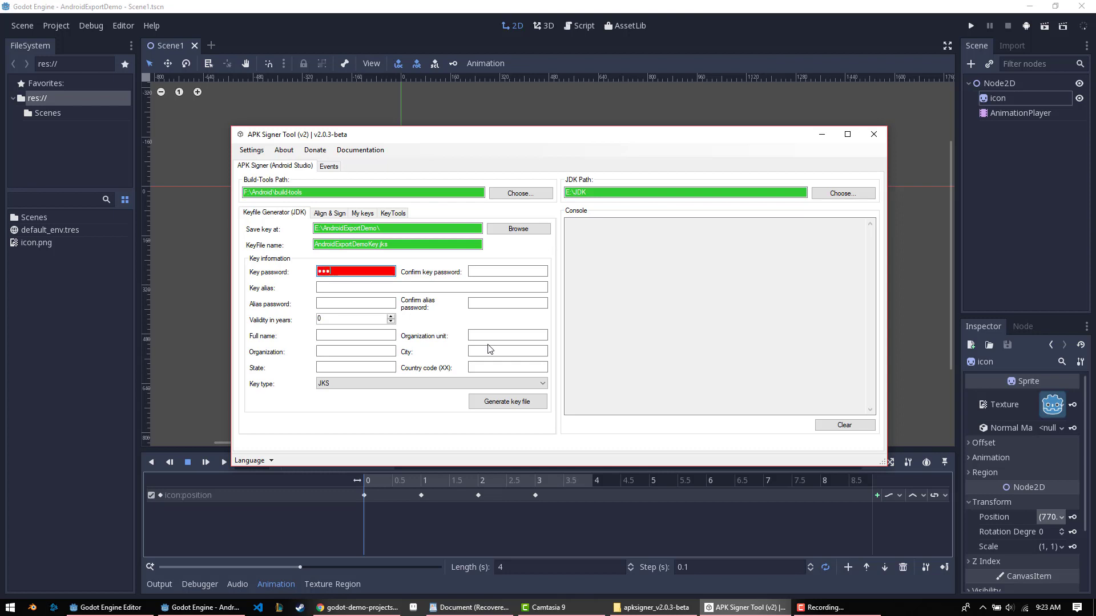
text(**)
key(Tab)
text(********)
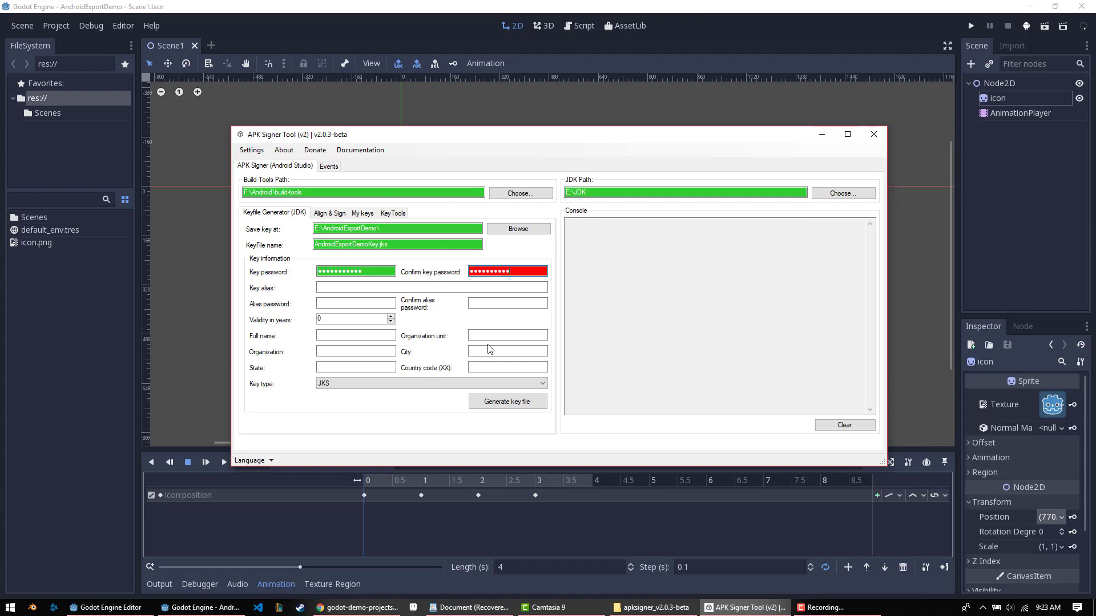
text(*)
Set the key alias to AndroidExportDemoAlias and enter and confirm its alias password
key(Tab)
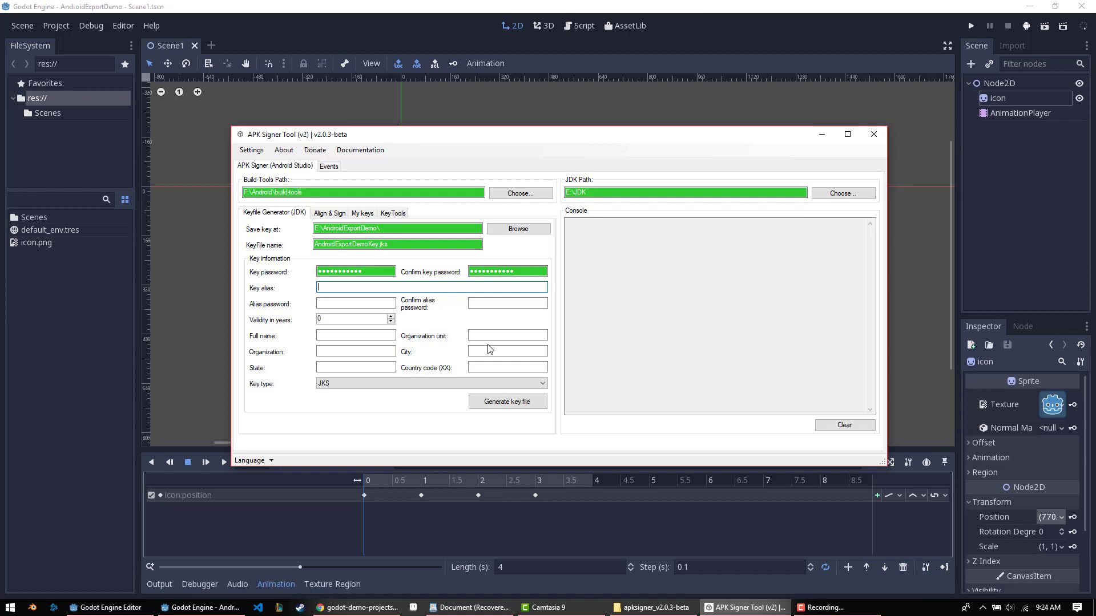
text(AndroidExport)
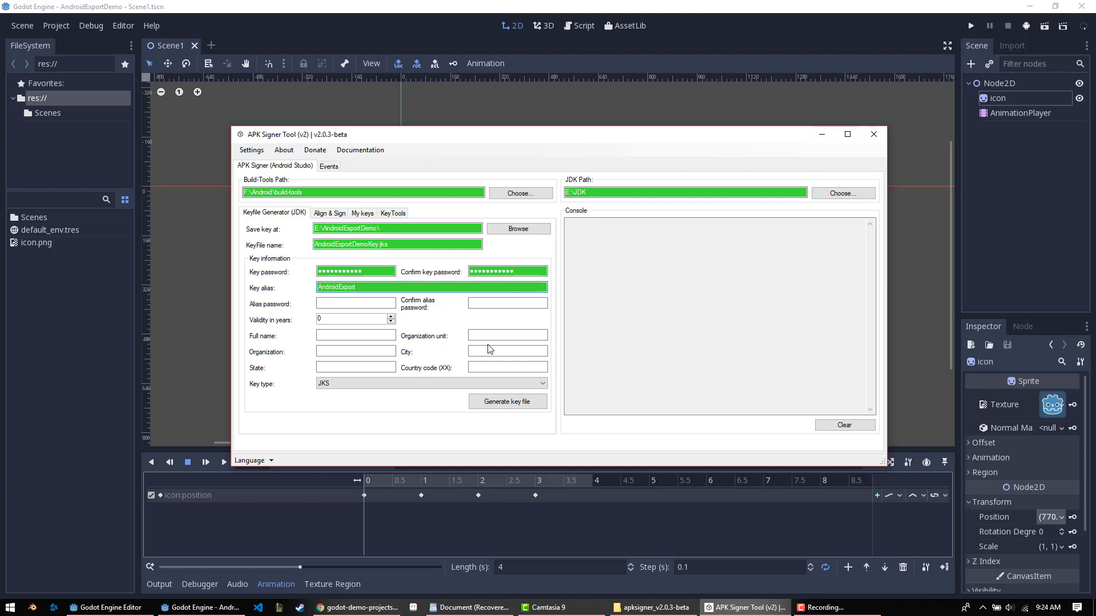
text(DemoAlias)
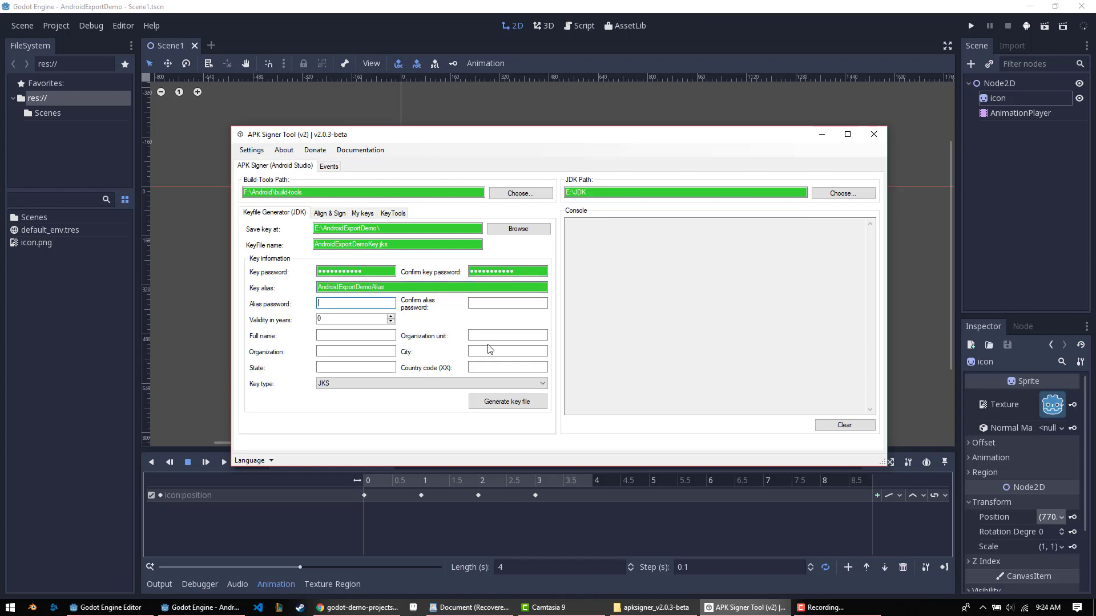
text(••••••••••••)
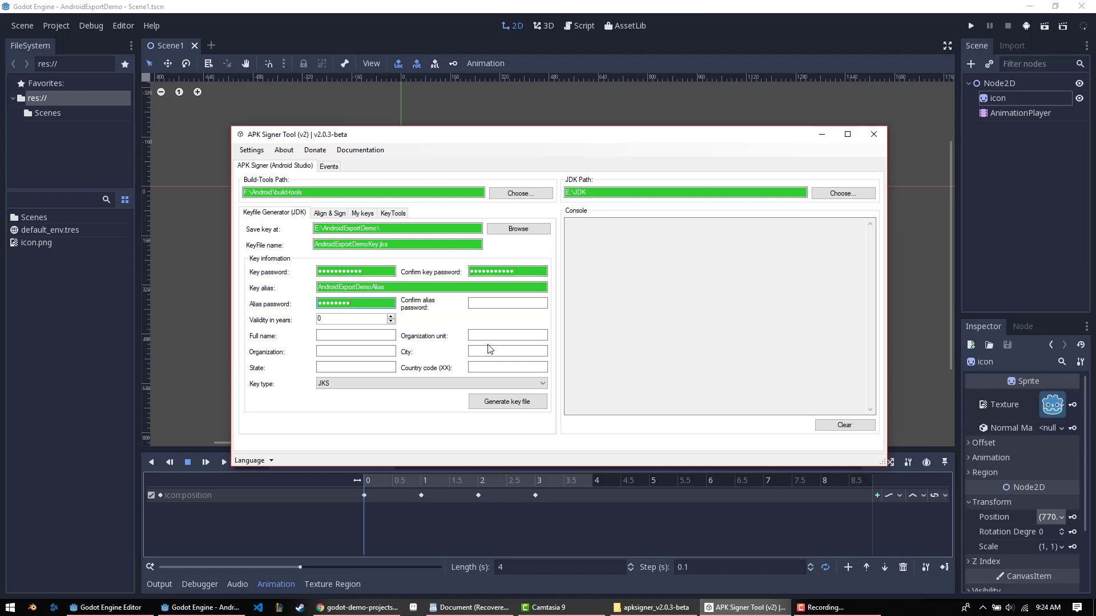
key(Tab)
text(•••••••••••)
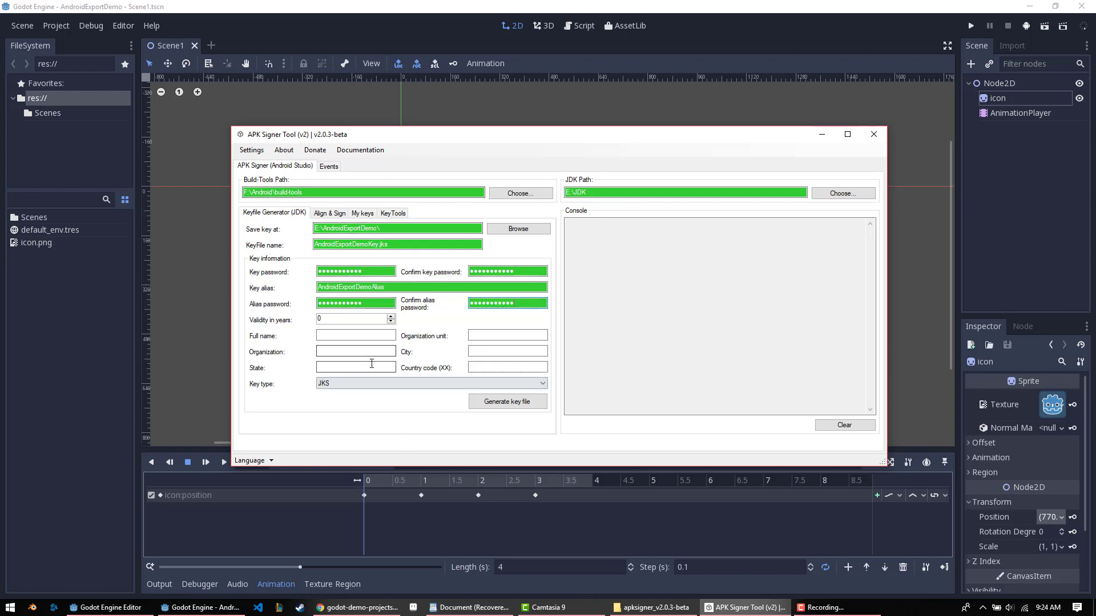
Set validity to 100 years, enter the owner's full name and organization unit Programmer
click(366, 318)
drag(366, 318, 227, 327)
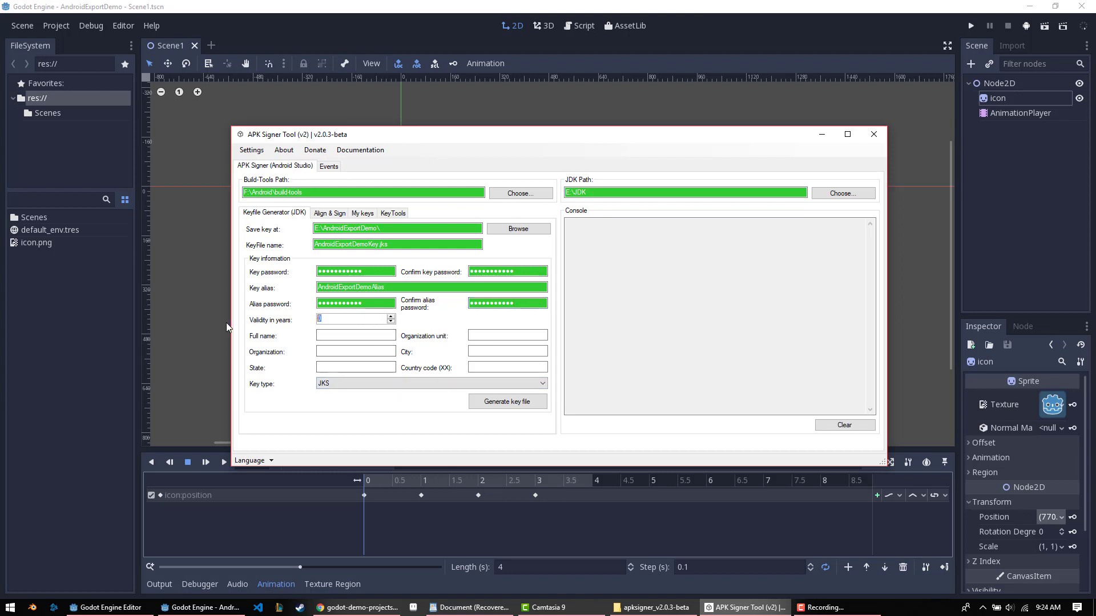
text(15)
click(365, 336)
text(Kyle S)
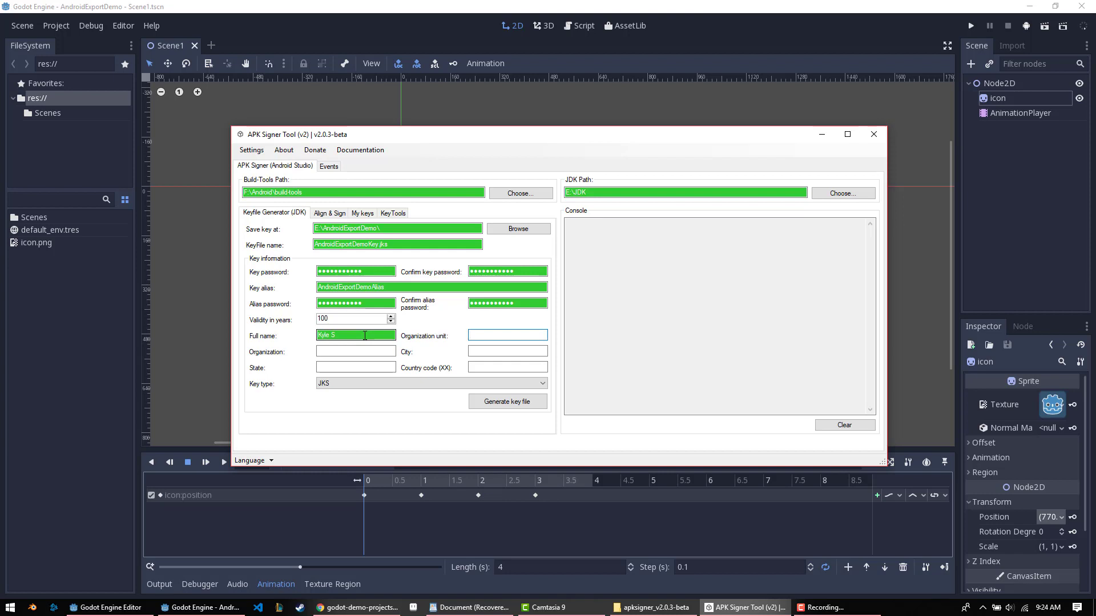
text(Programmer)
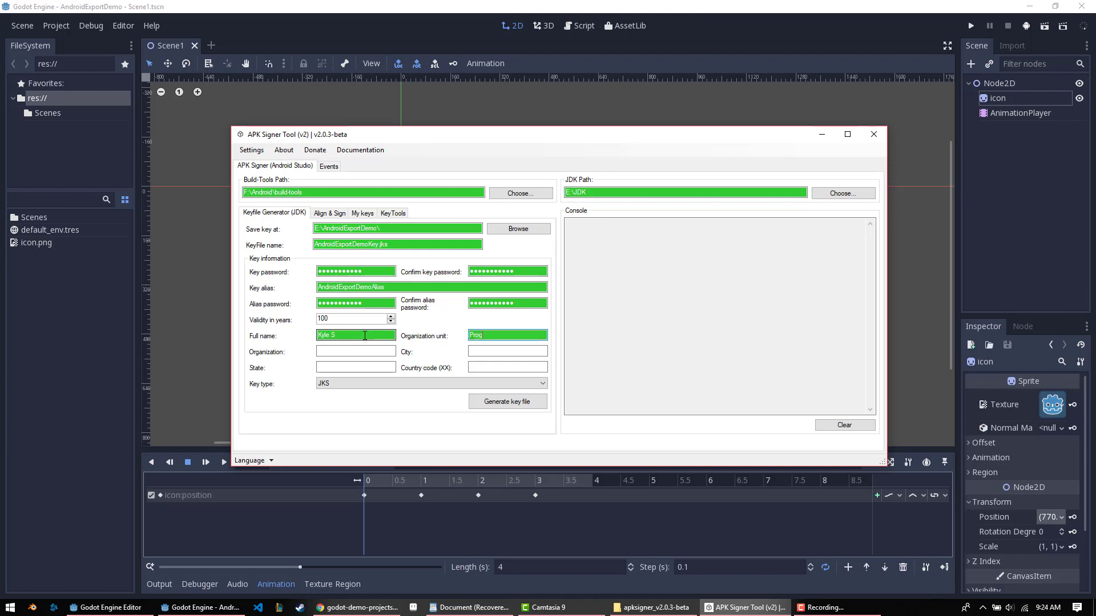
Fill in organization Diurnal Games, the city, the state and country code 01
key(Tab)
text(Diurnal Games)
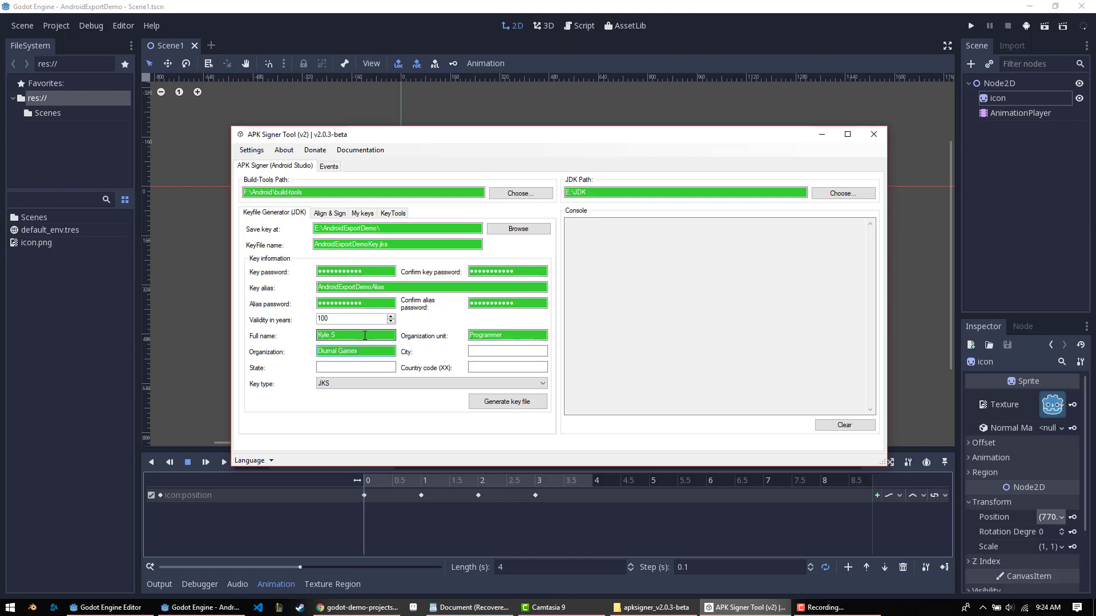
key(Tab)
text(Philadelphia)
key(Tab)
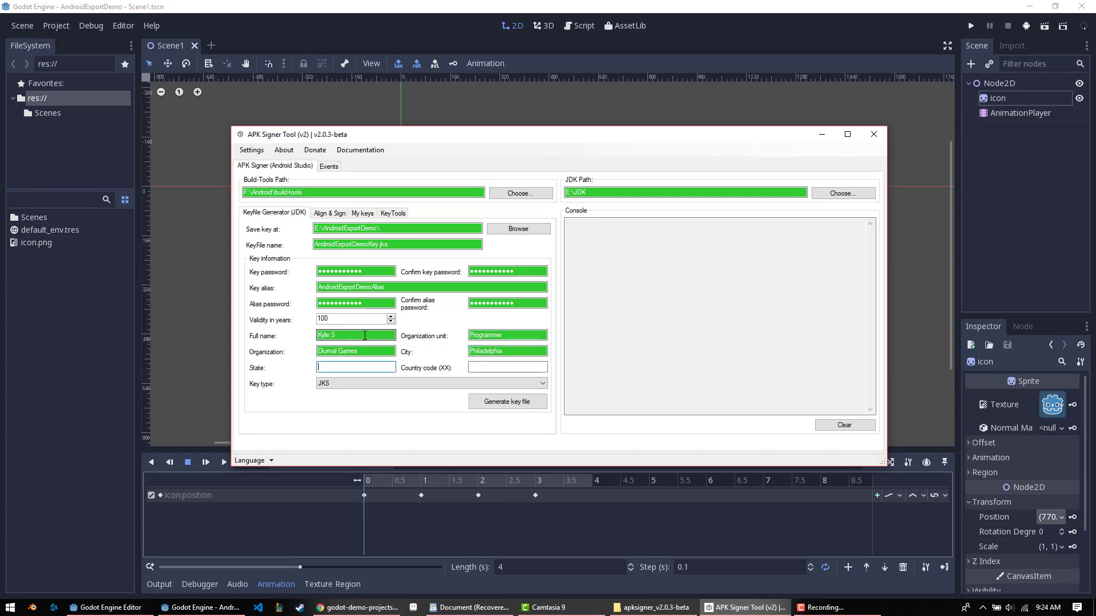
text(PA)
text(01)
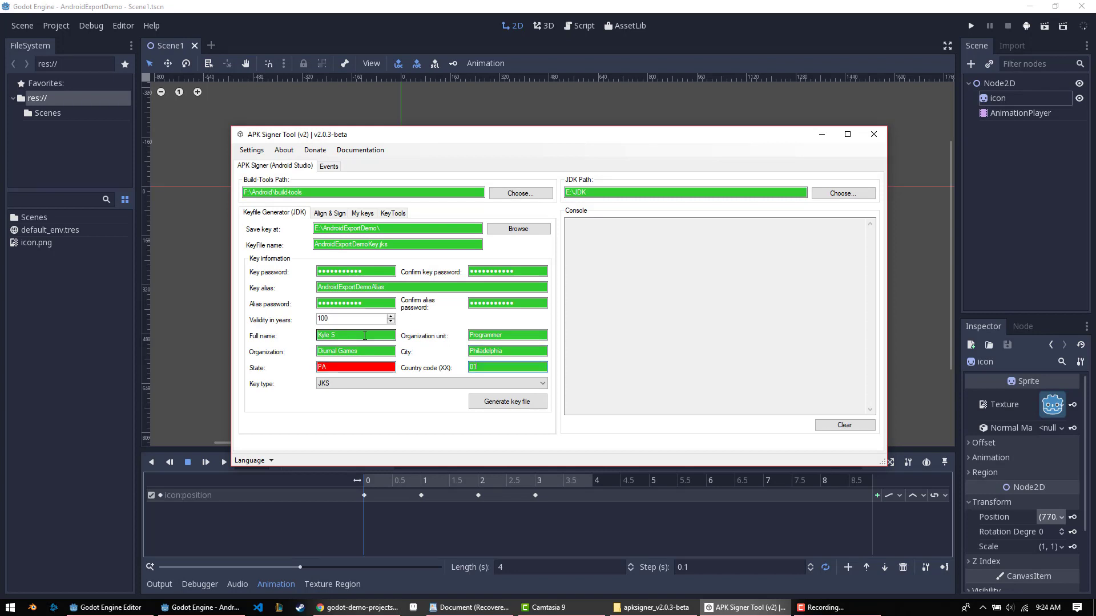
key(shift+Tab)
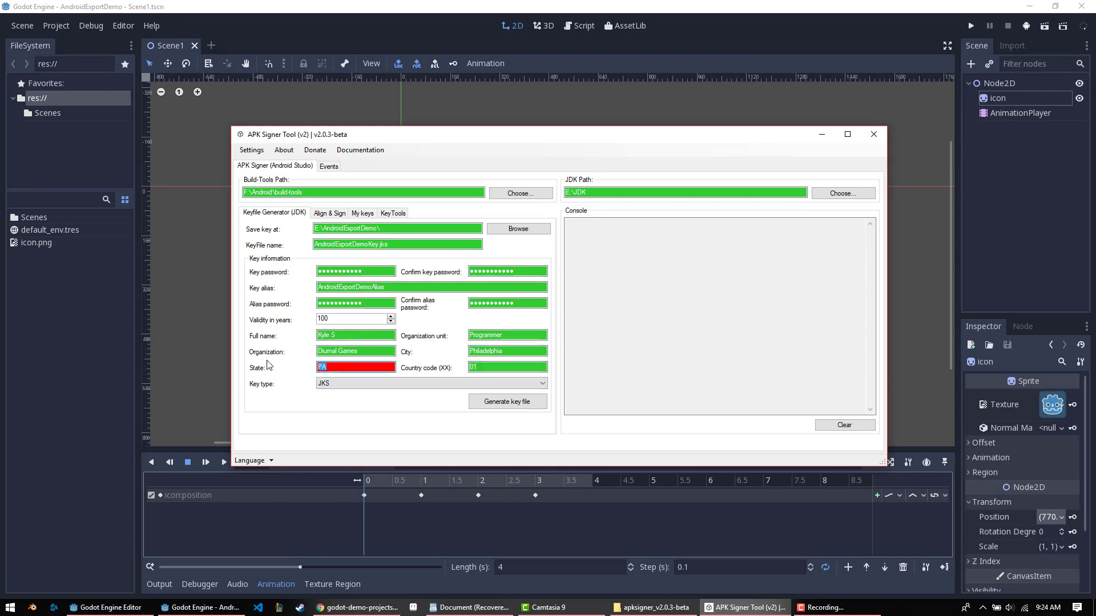
text(Pennsylvania)
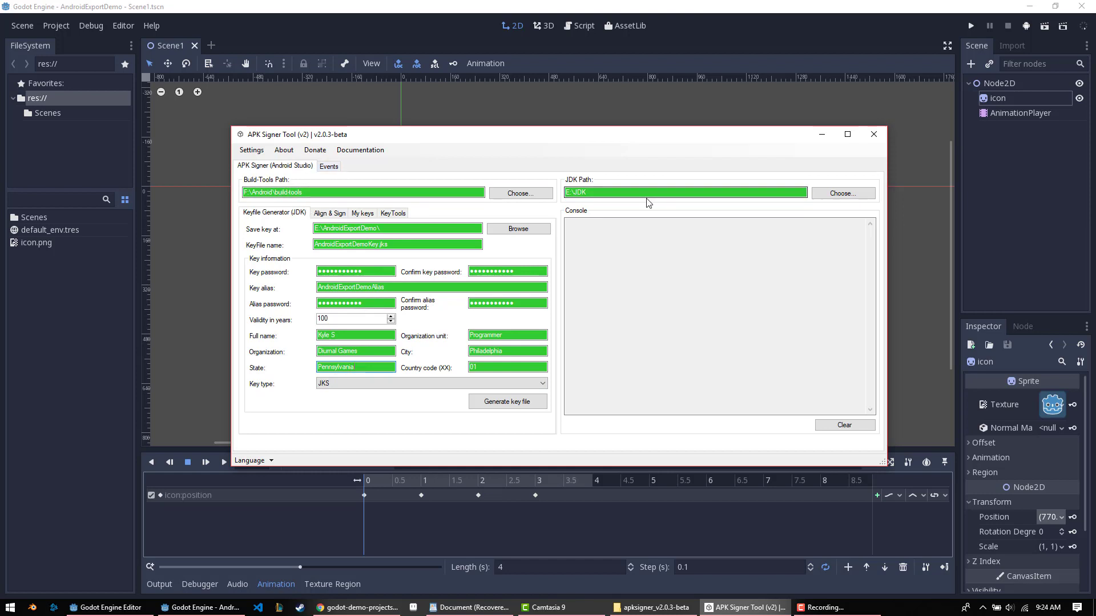
click(404, 388)
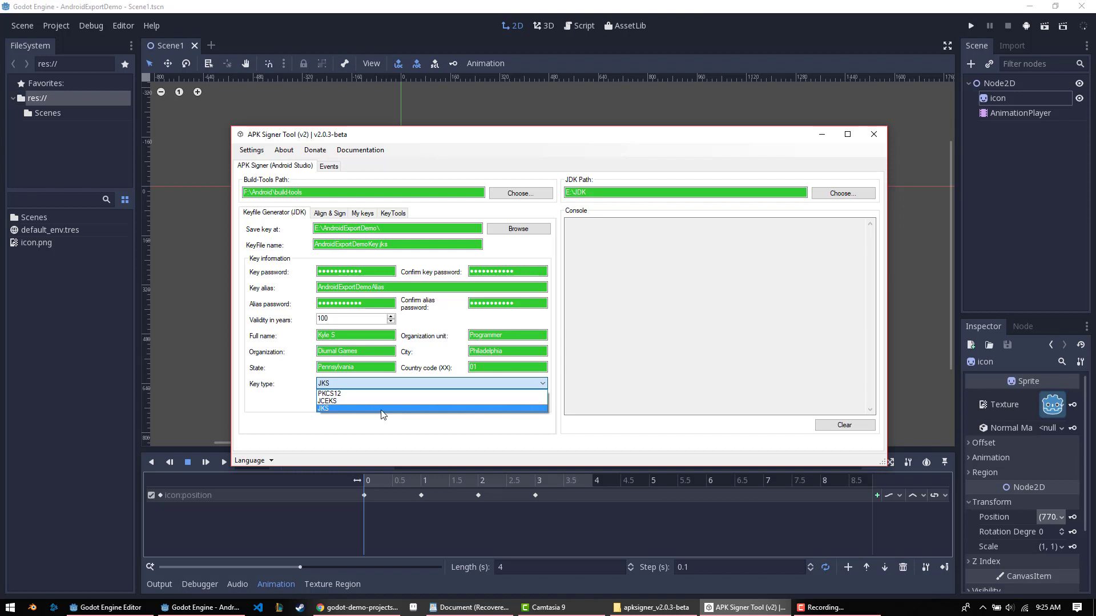
Generate the JKS keyfile AndroidExportDemoKey.jks, view the Align & Sign options, and return to Godot
click(381, 409)
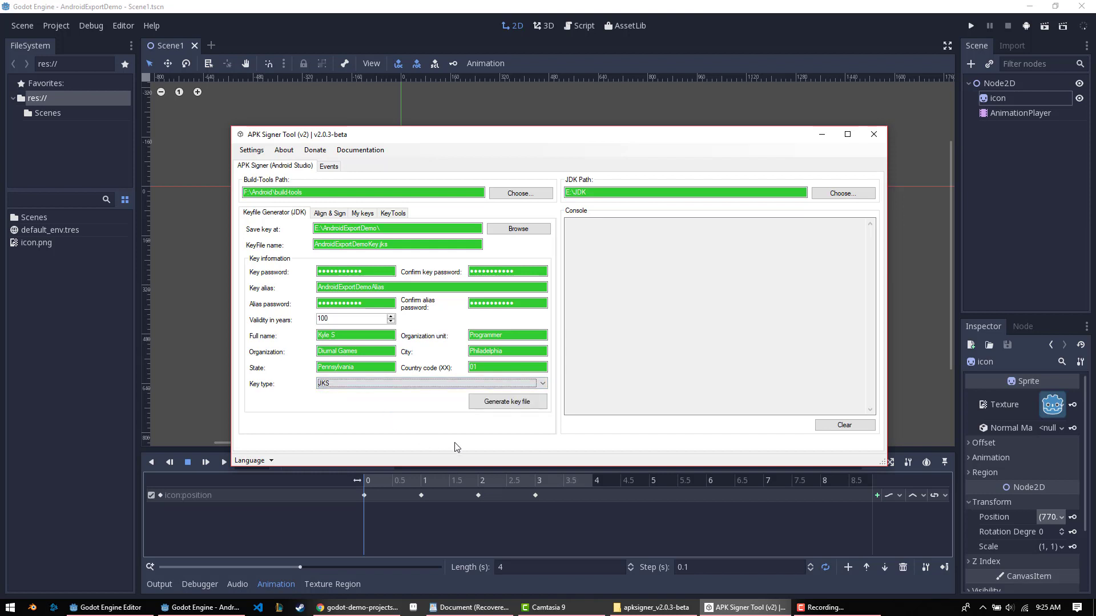
click(498, 402)
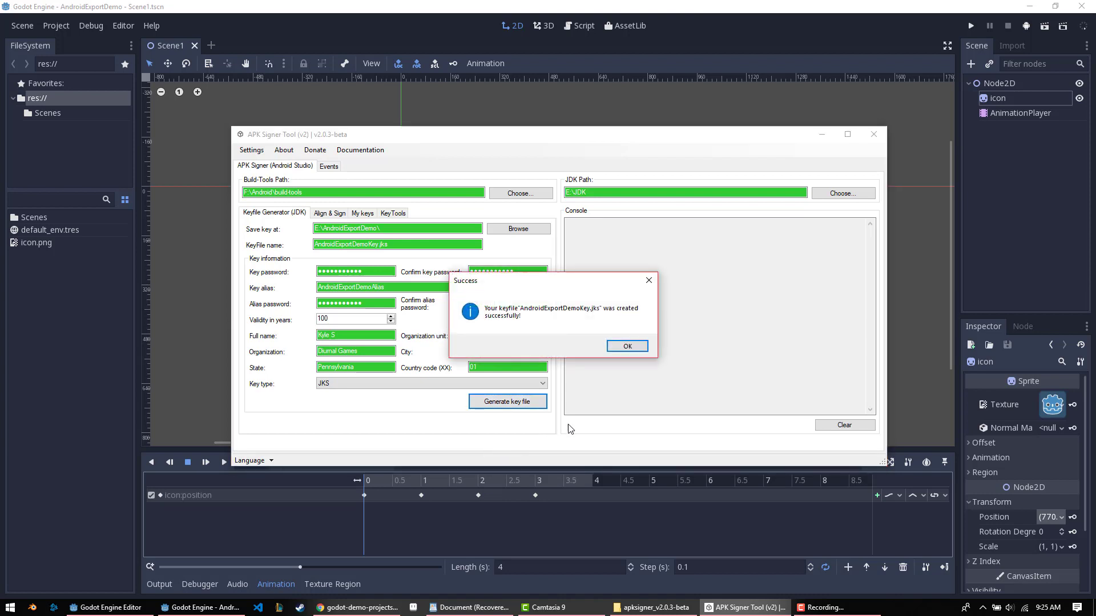
click(627, 346)
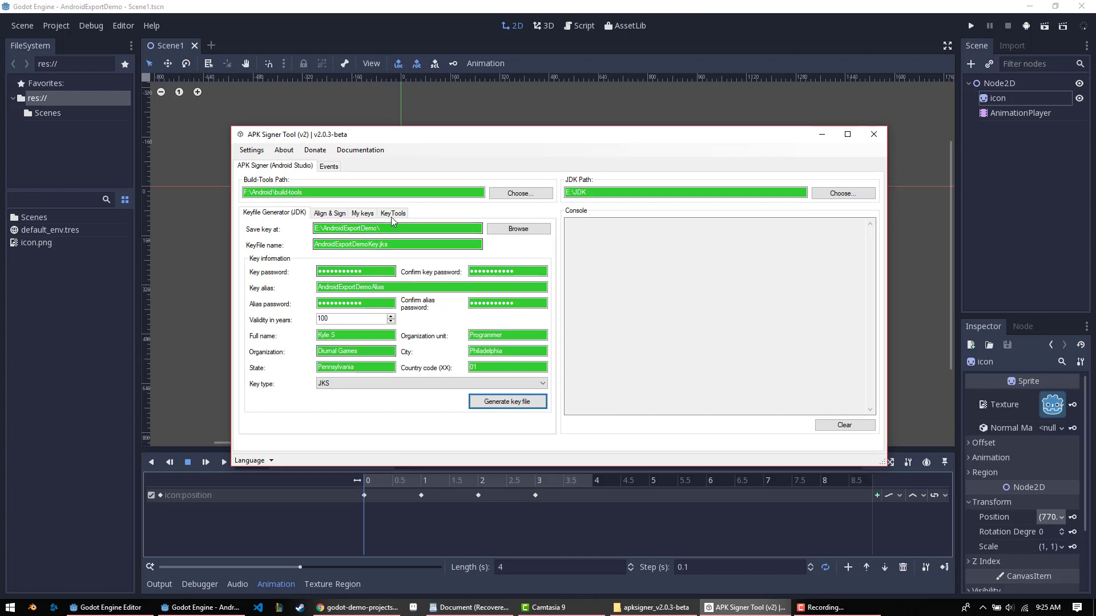
click(339, 215)
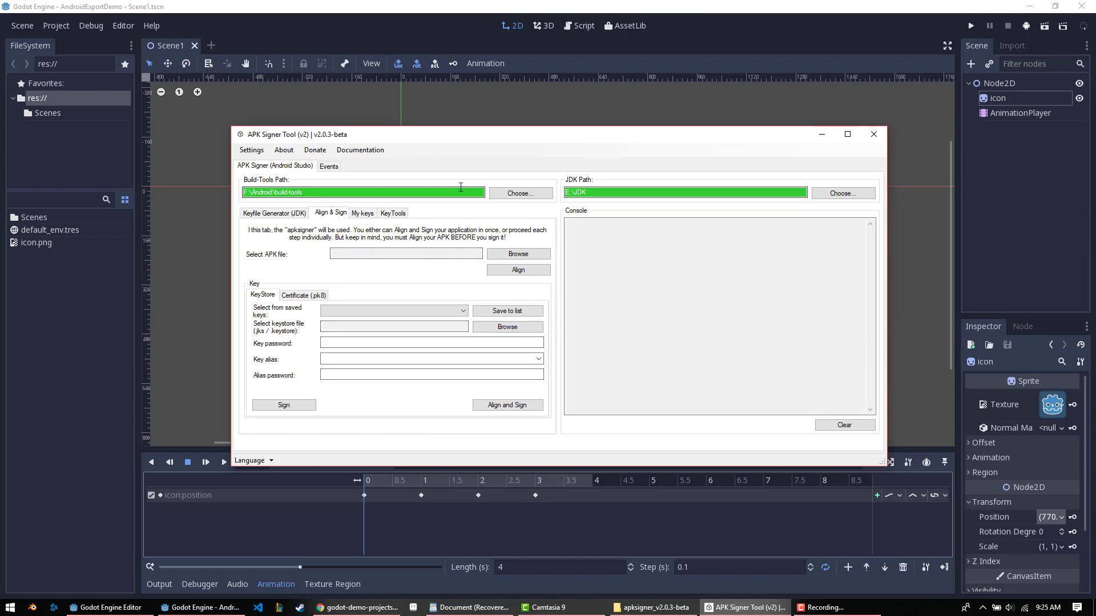
click(374, 100)
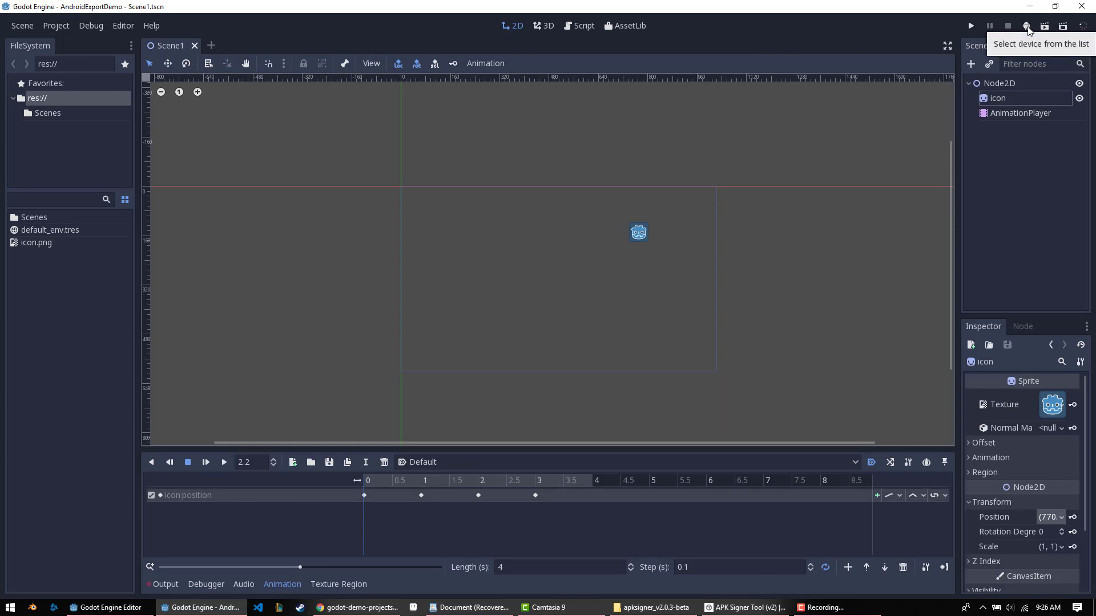
Attempt a one-click deploy to the Google Pixel 3, then bring up the empty Export dialog
click(1027, 26)
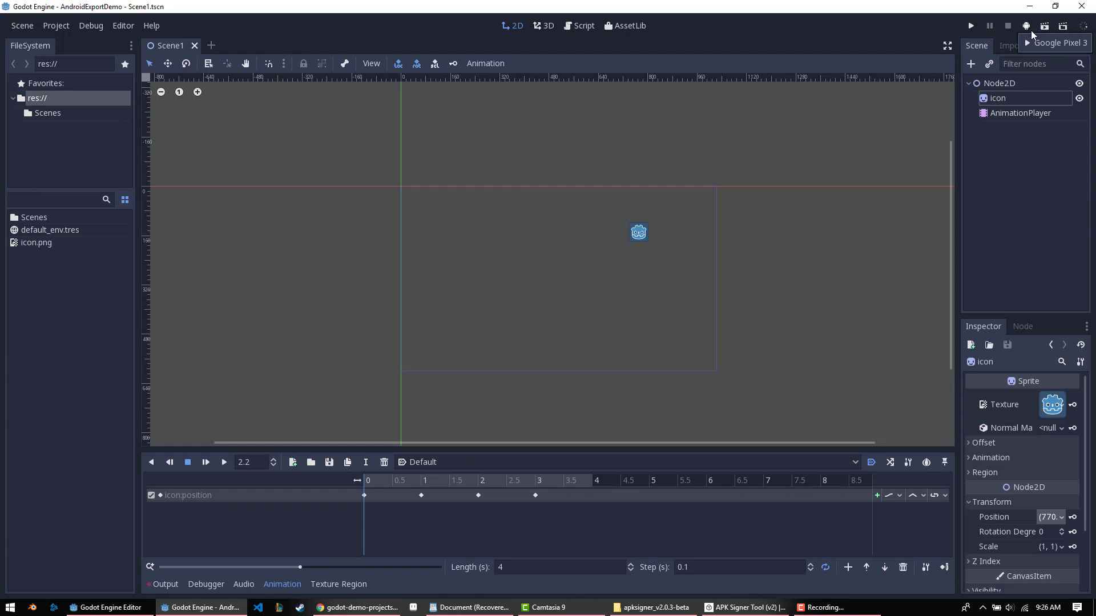
click(1045, 44)
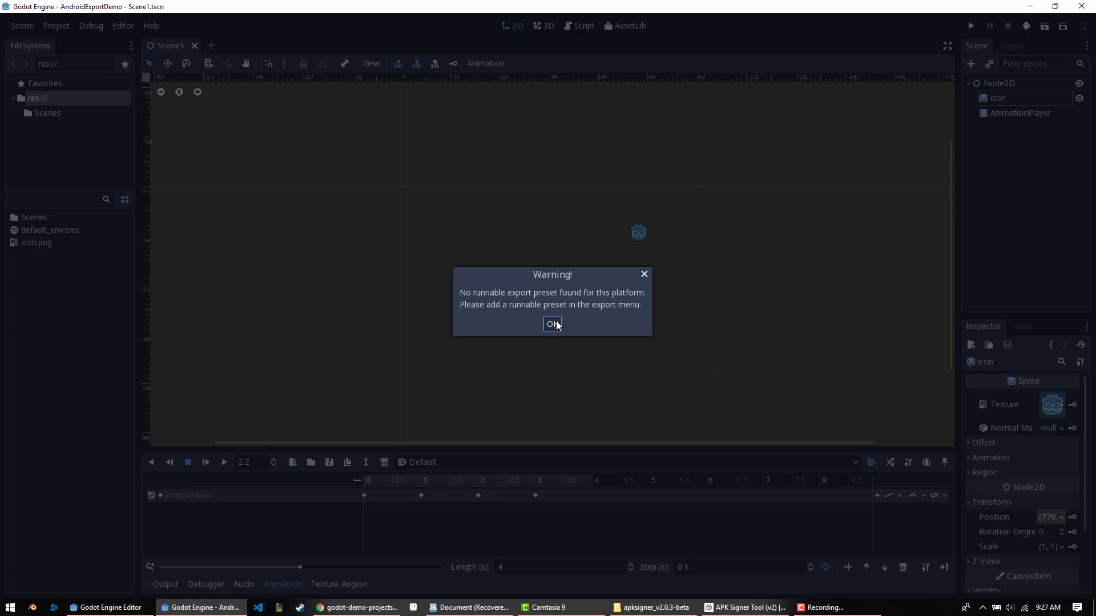
click(554, 325)
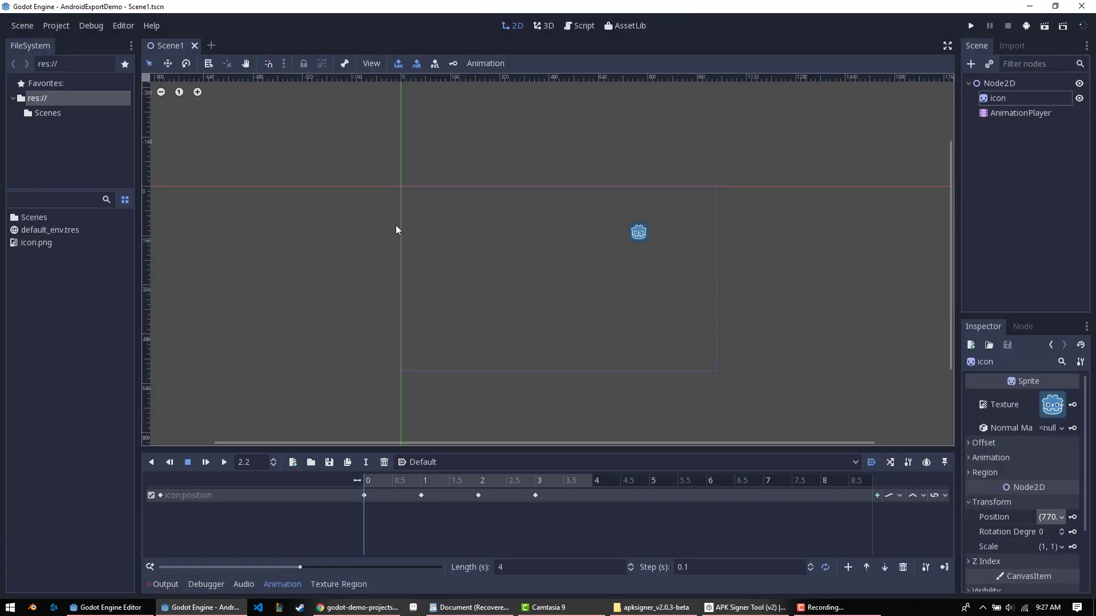
click(60, 30)
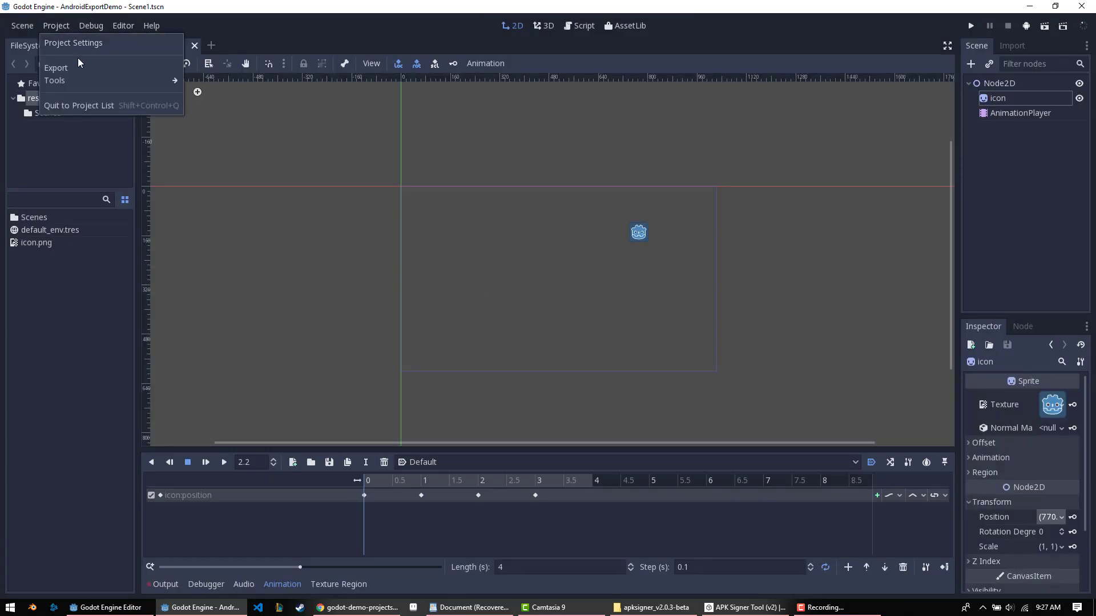
click(77, 69)
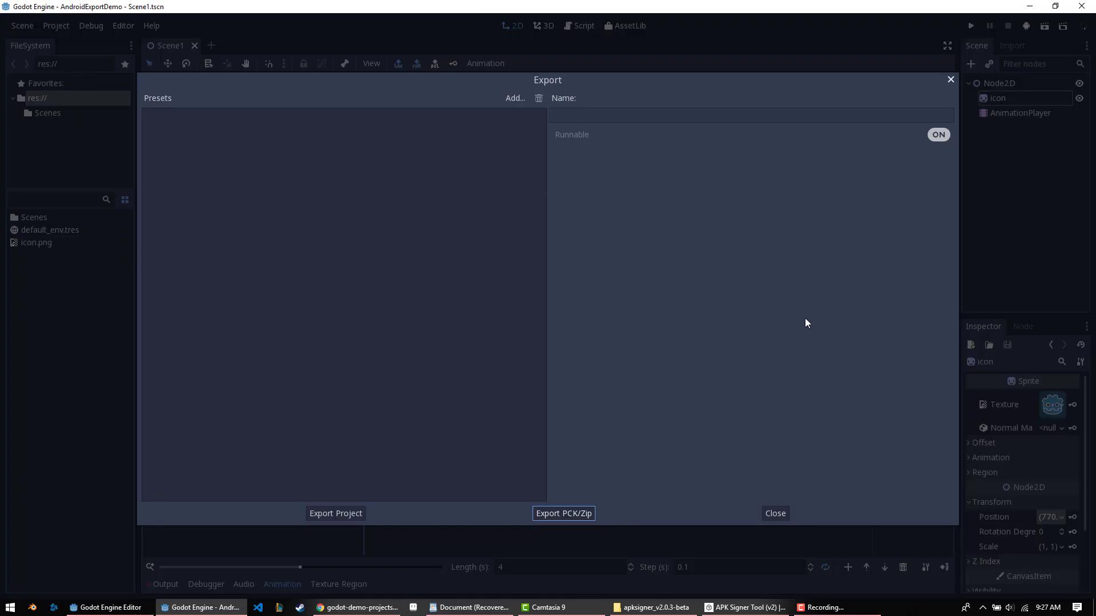
Add an Android export preset
click(507, 99)
click(546, 138)
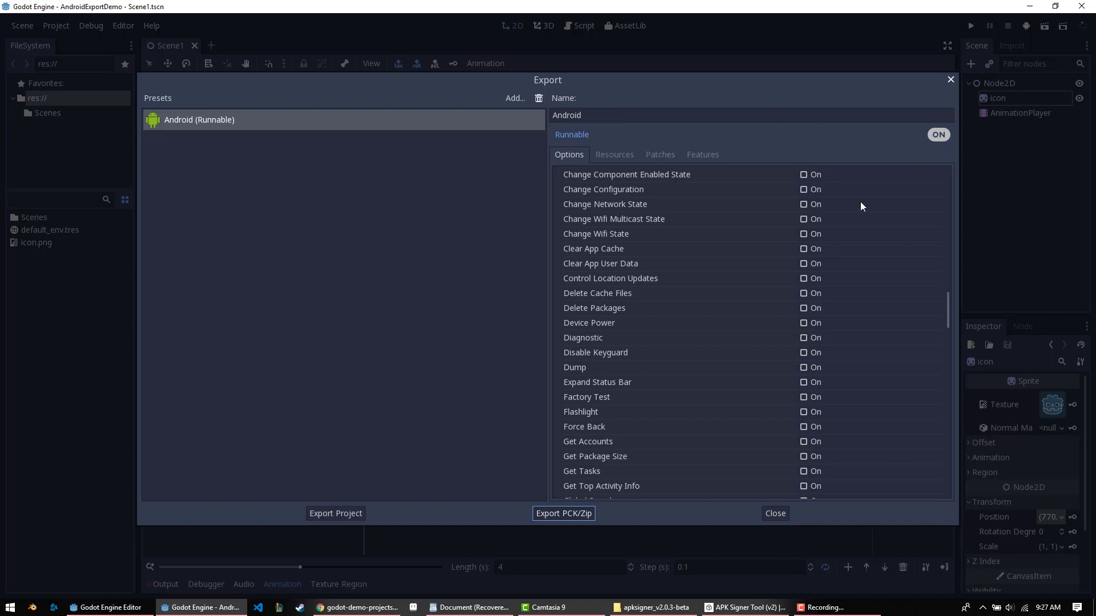
scroll(691, 373, up, 15)
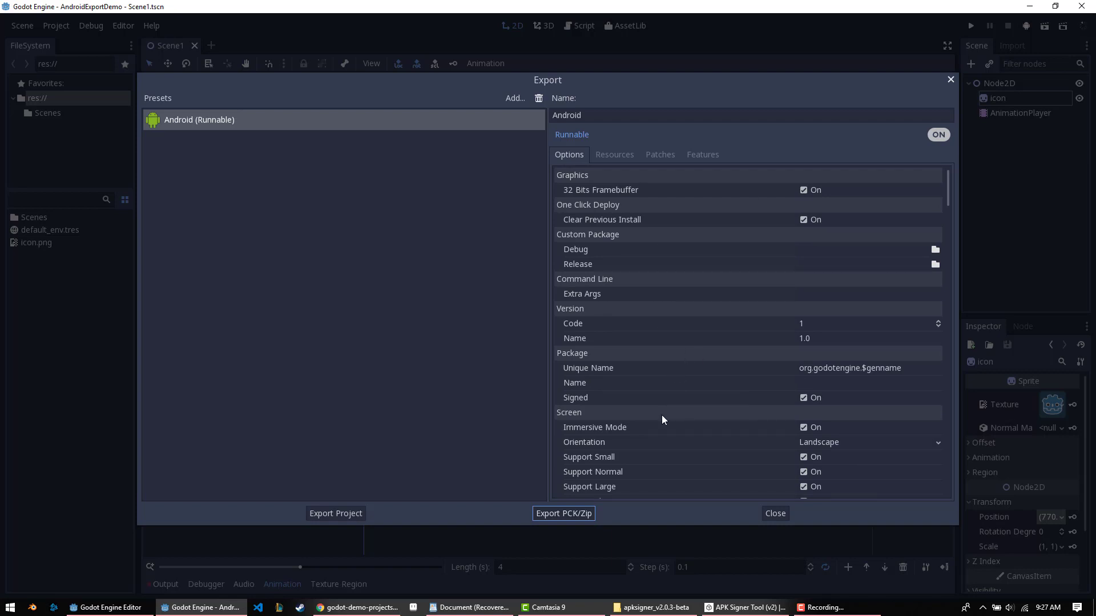
Replace the package unique name prefix so it reads com.diumal.$genname
click(813, 371)
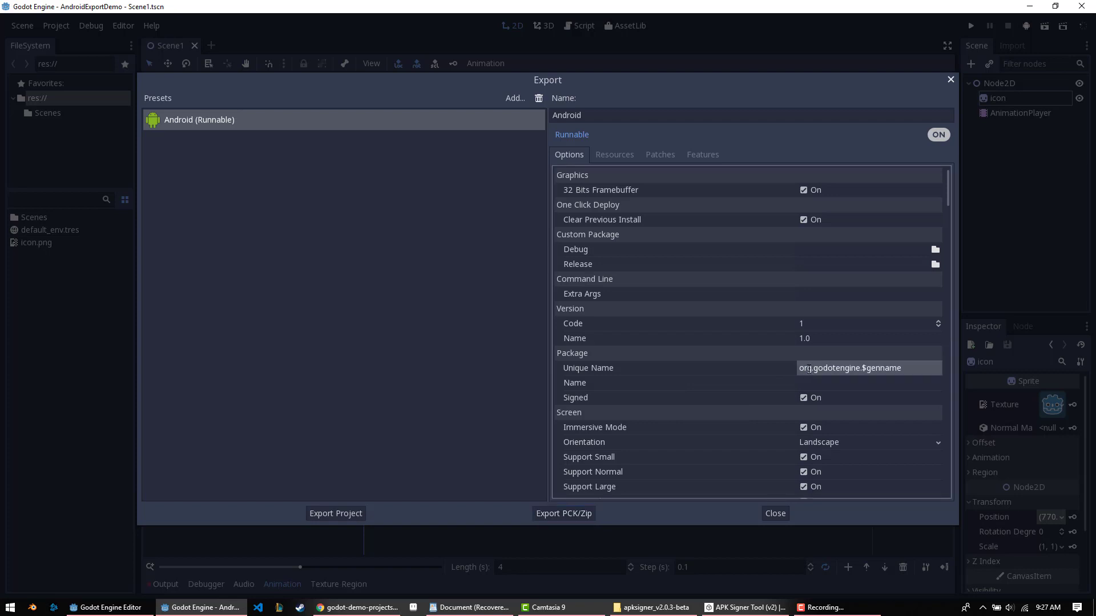
click(858, 369)
drag(861, 369, 681, 371)
text(com.)
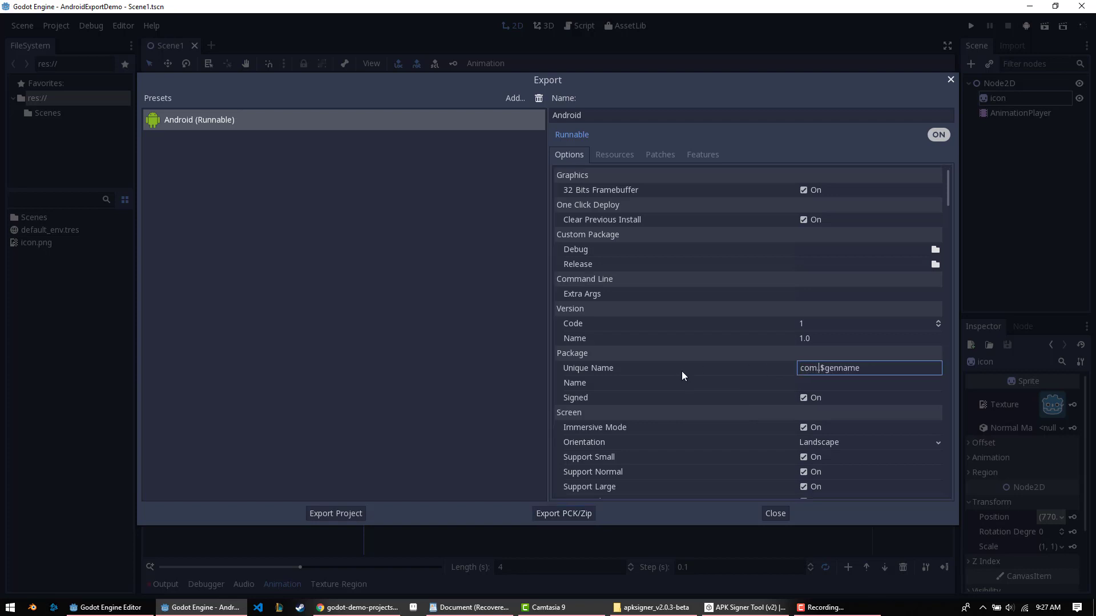
text(diumal.)
key(Return)
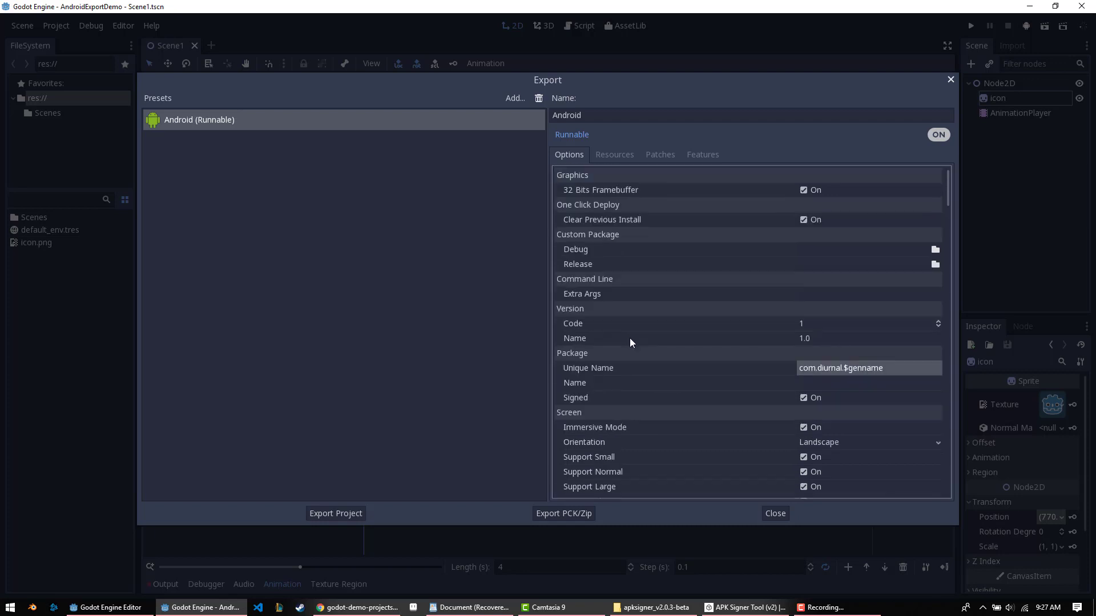
scroll(632, 348, down, 5)
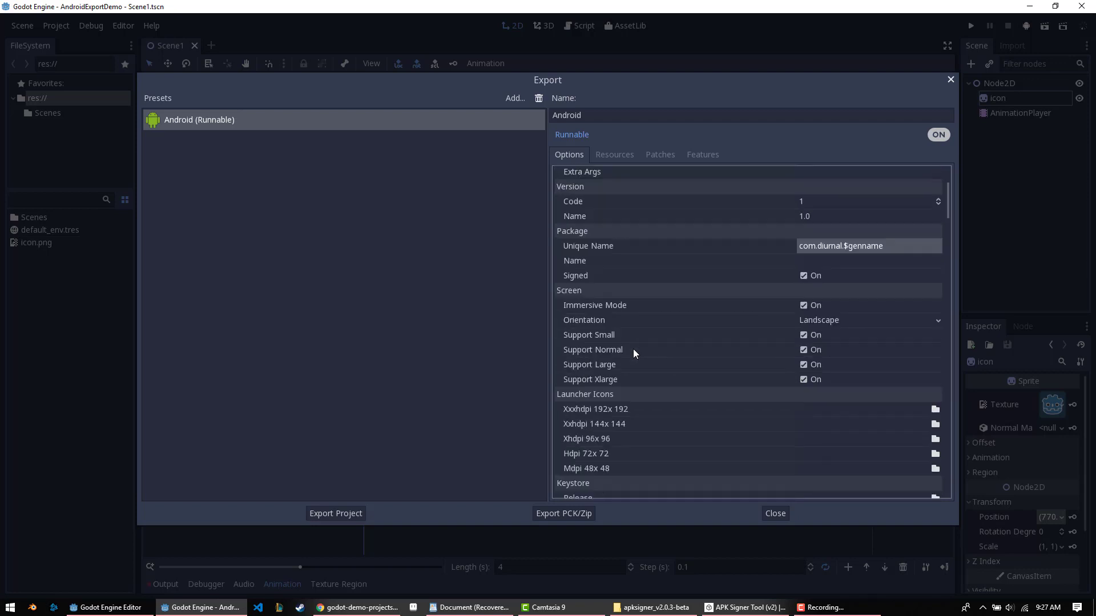
scroll(641, 366, down, 5)
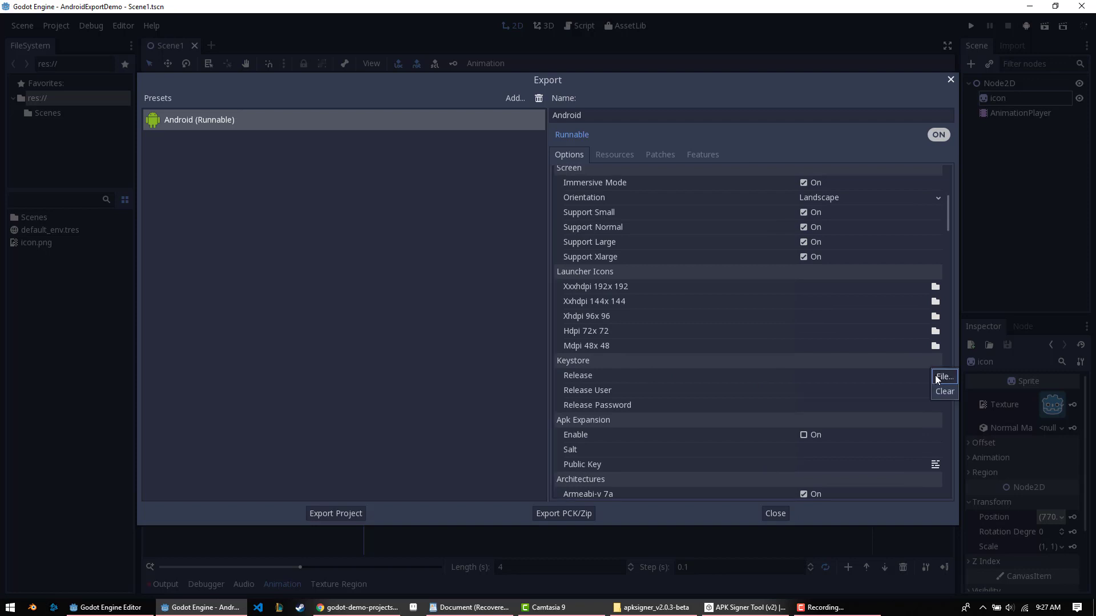
Choose AndroidExportDemoKey.jks as the release keystore, showing all file types to find it
click(935, 375)
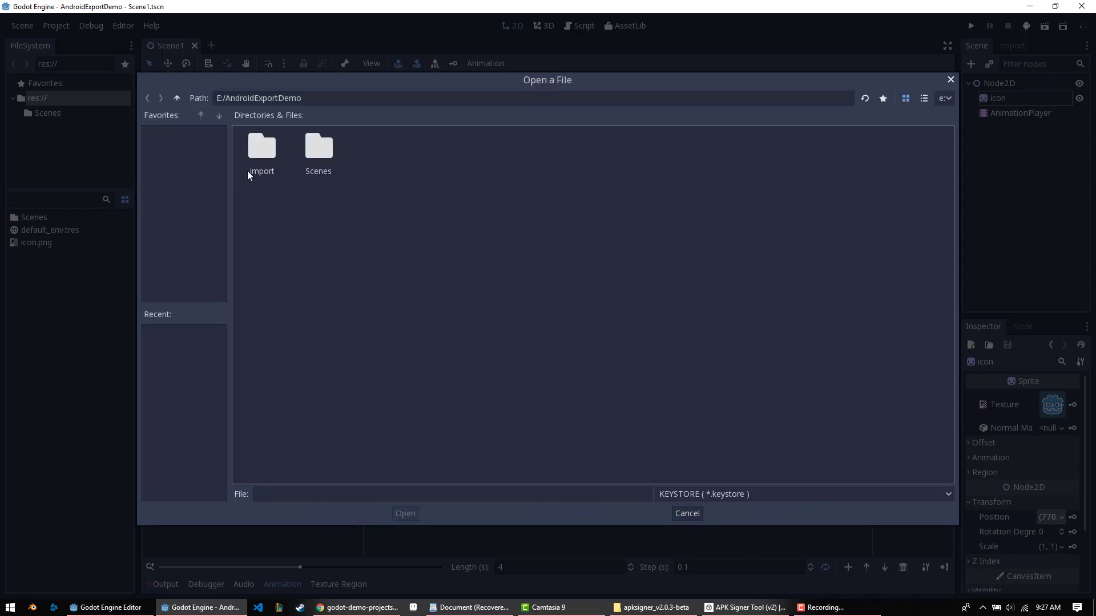
click(797, 495)
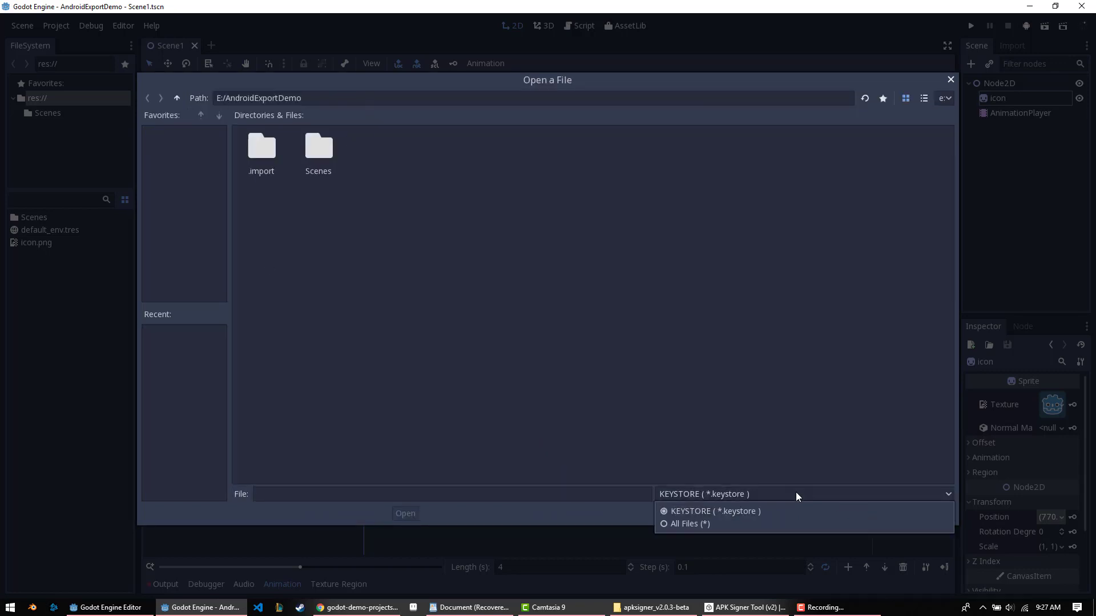
click(718, 526)
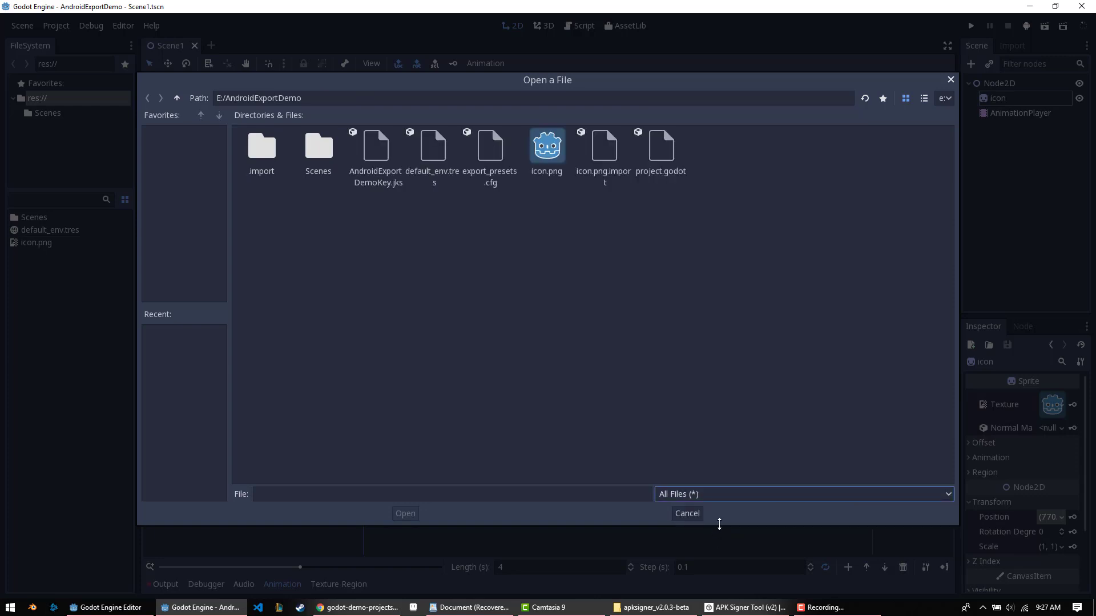
click(383, 150)
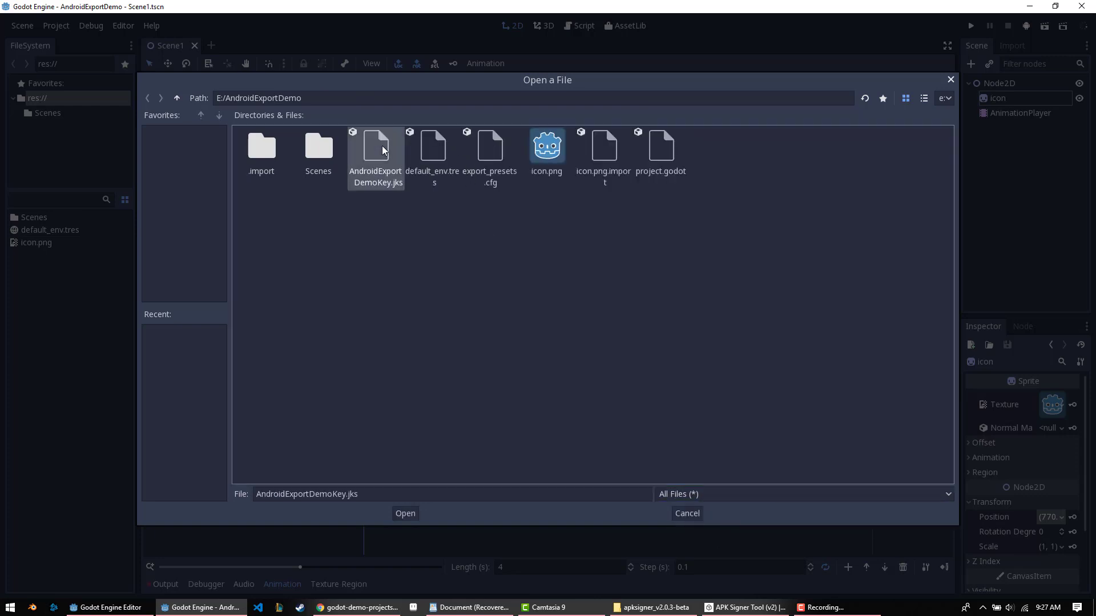
click(405, 514)
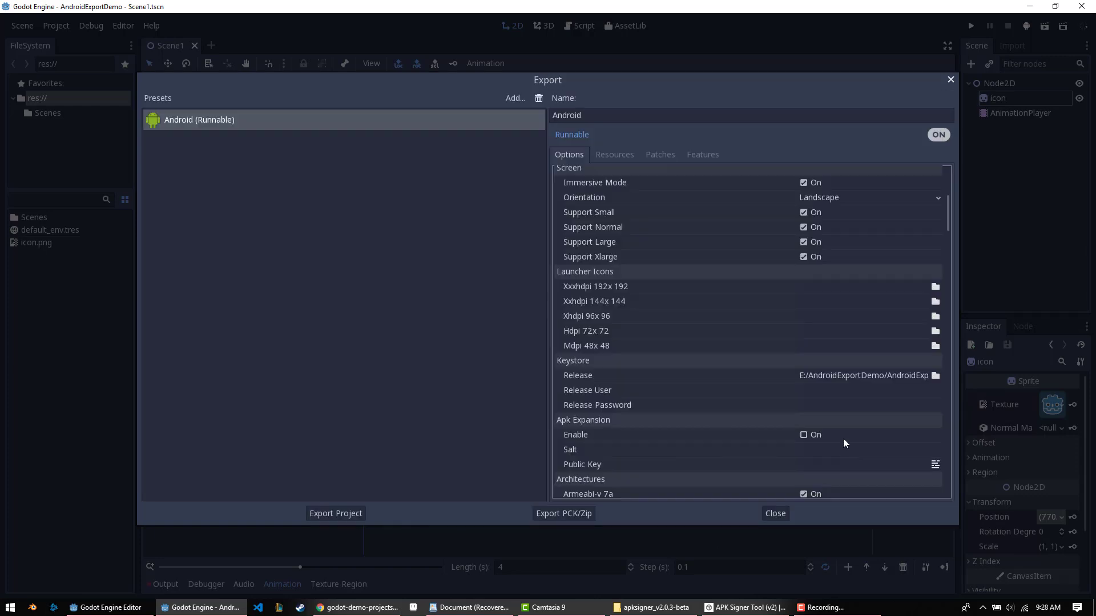
Enter the keystore password in the Release Password field under Keystore
click(861, 392)
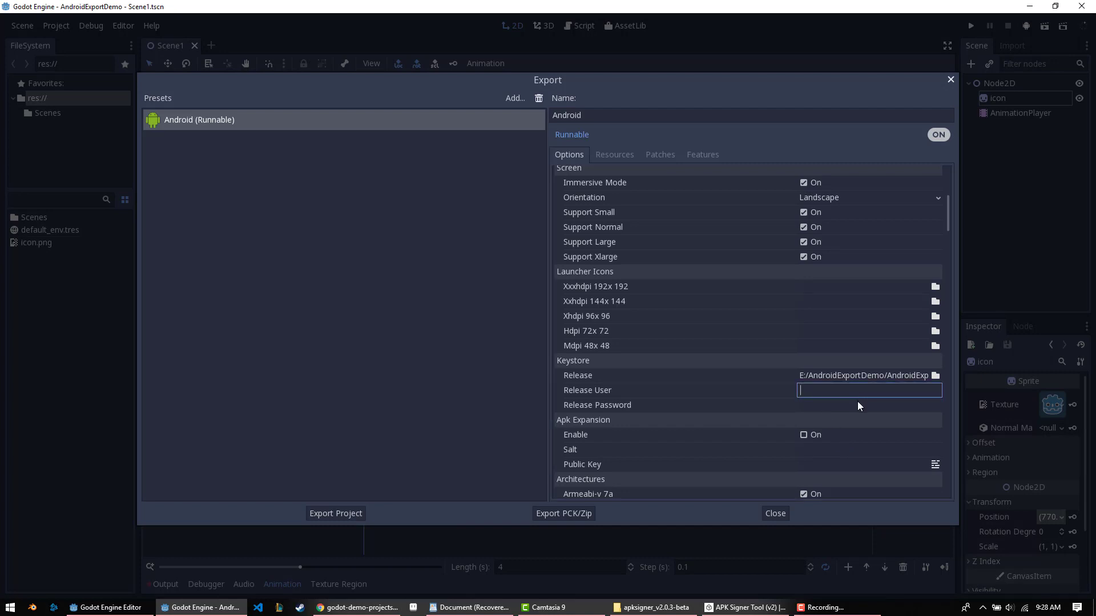
click(858, 403)
click(855, 406)
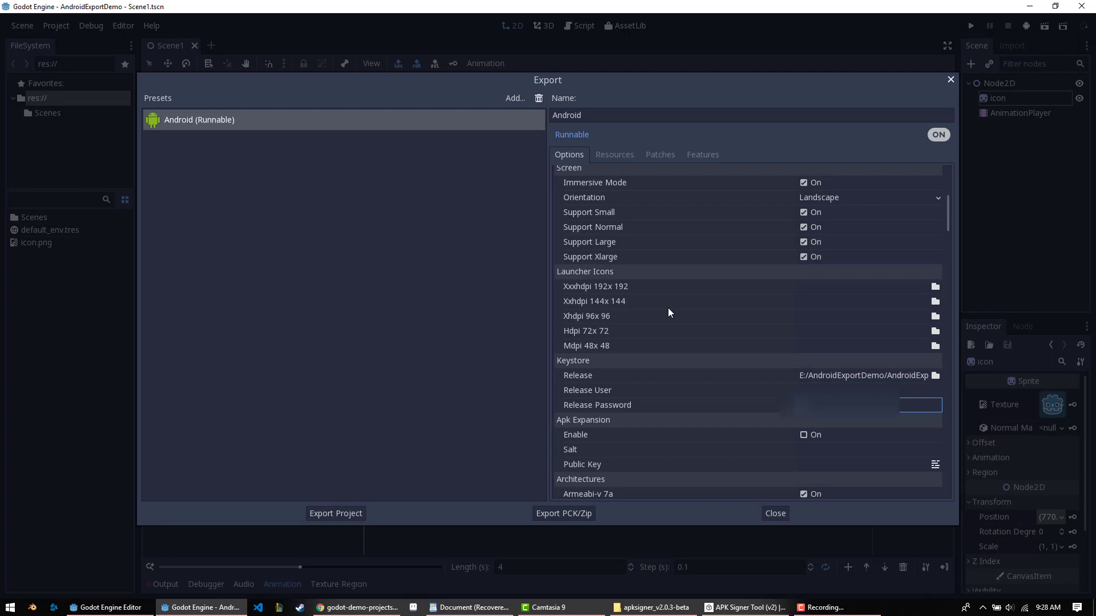
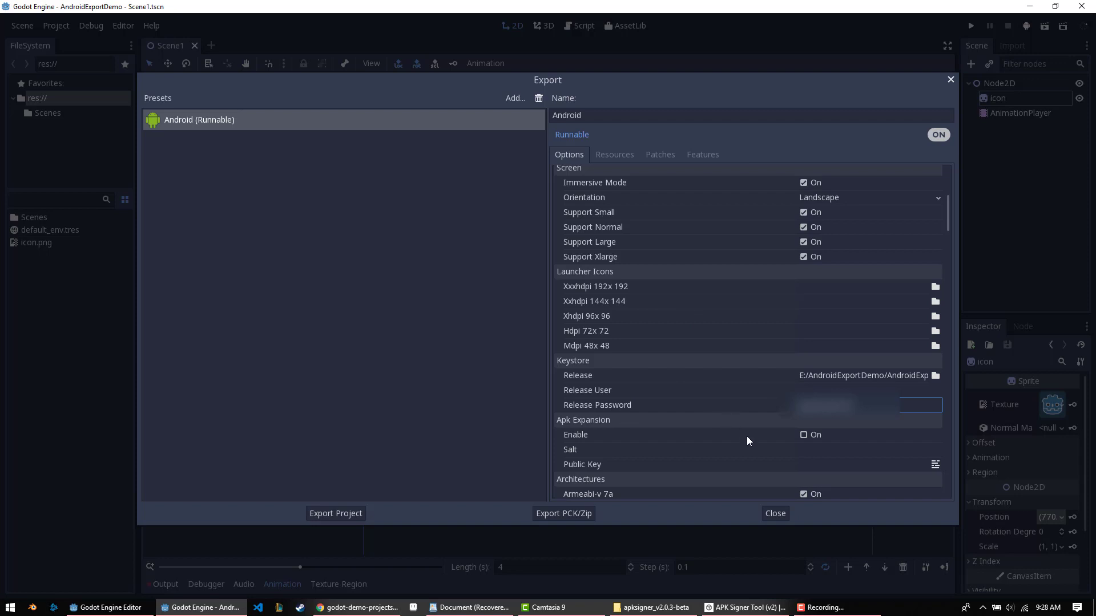
scroll(674, 450, down, 3)
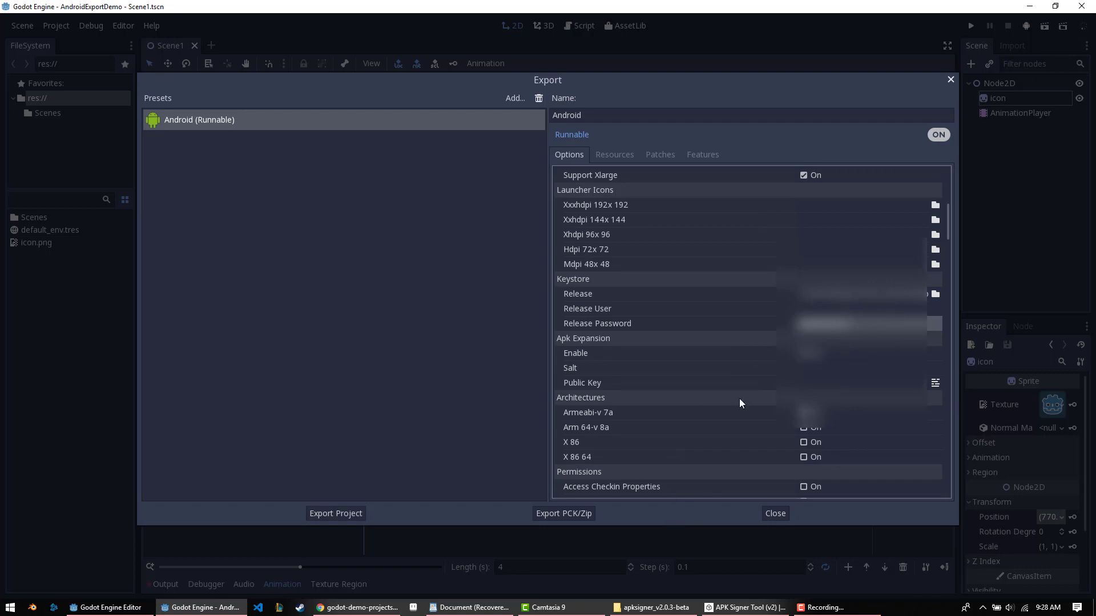
scroll(740, 403, down, 2)
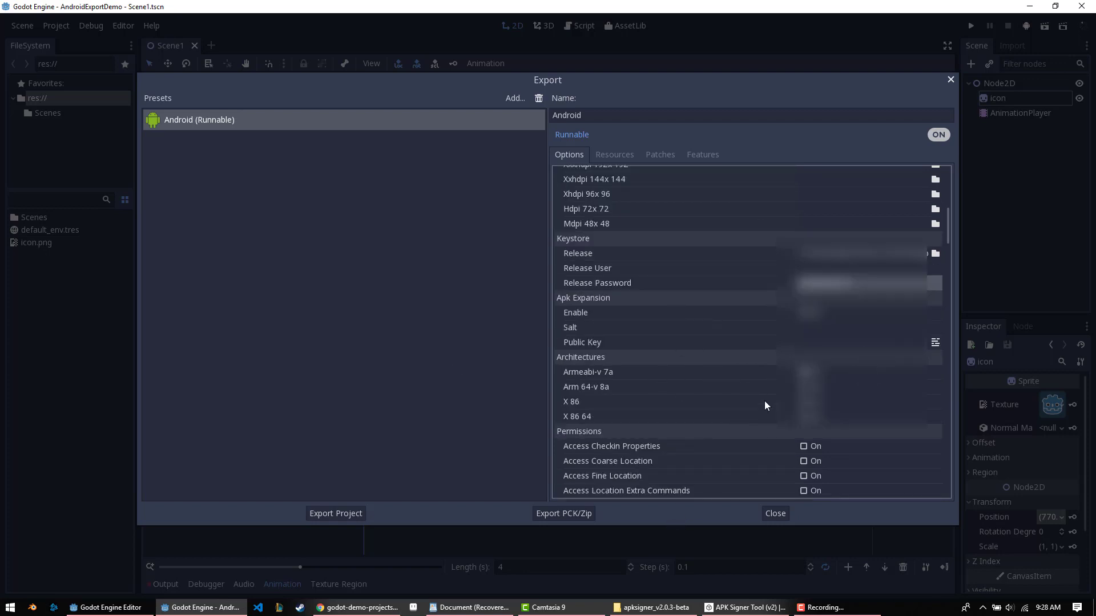
scroll(733, 423, down, 4)
scroll(734, 423, down, 3)
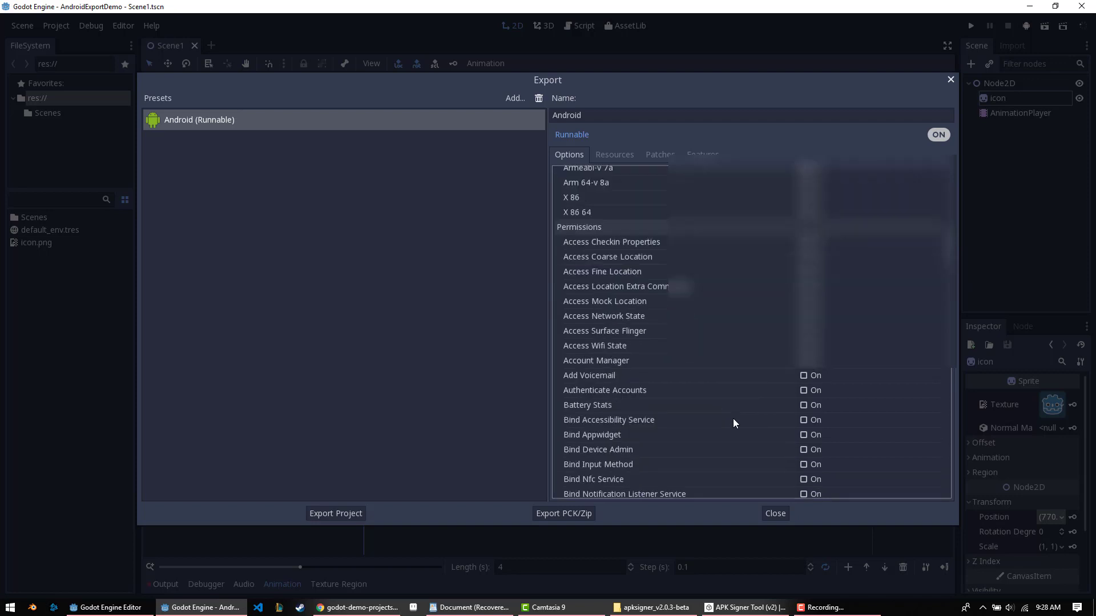
scroll(732, 420, down, 10)
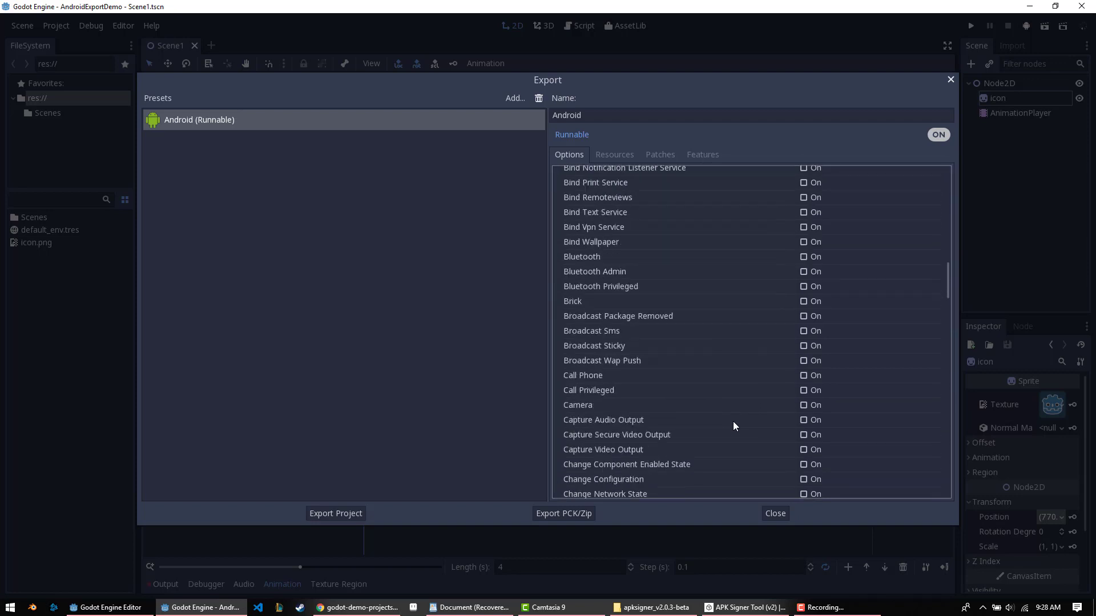
scroll(734, 427, down, 10)
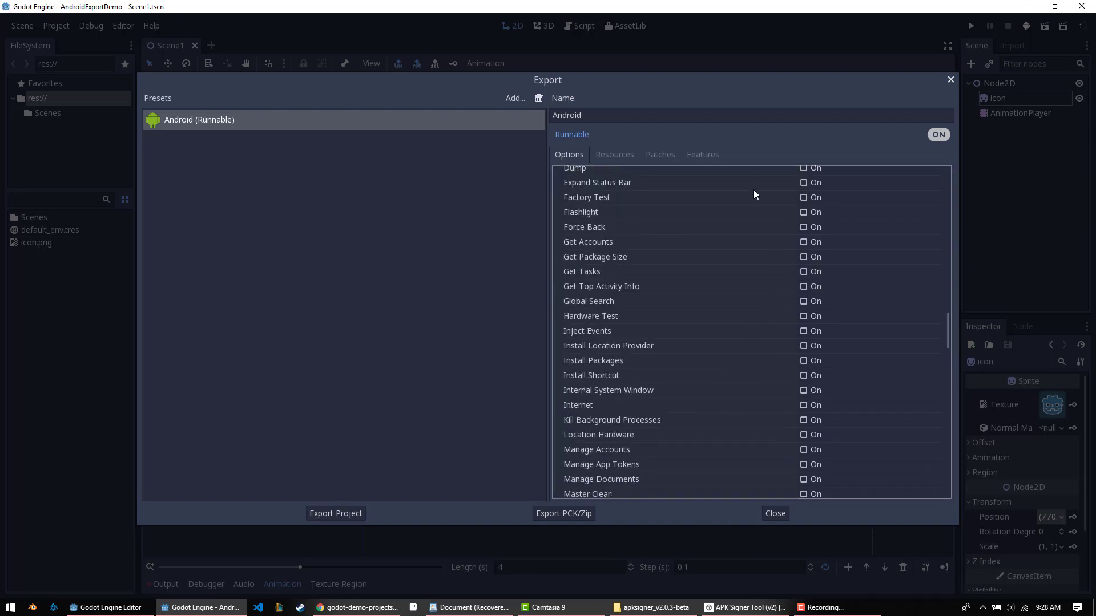
scroll(754, 397, down, 20)
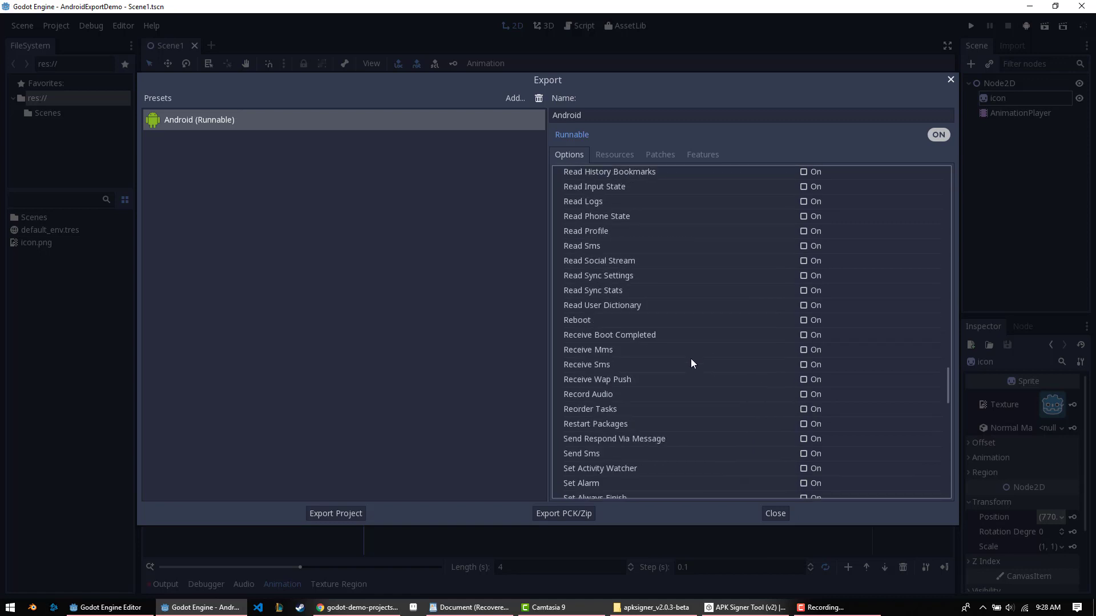
scroll(699, 371, down, 11)
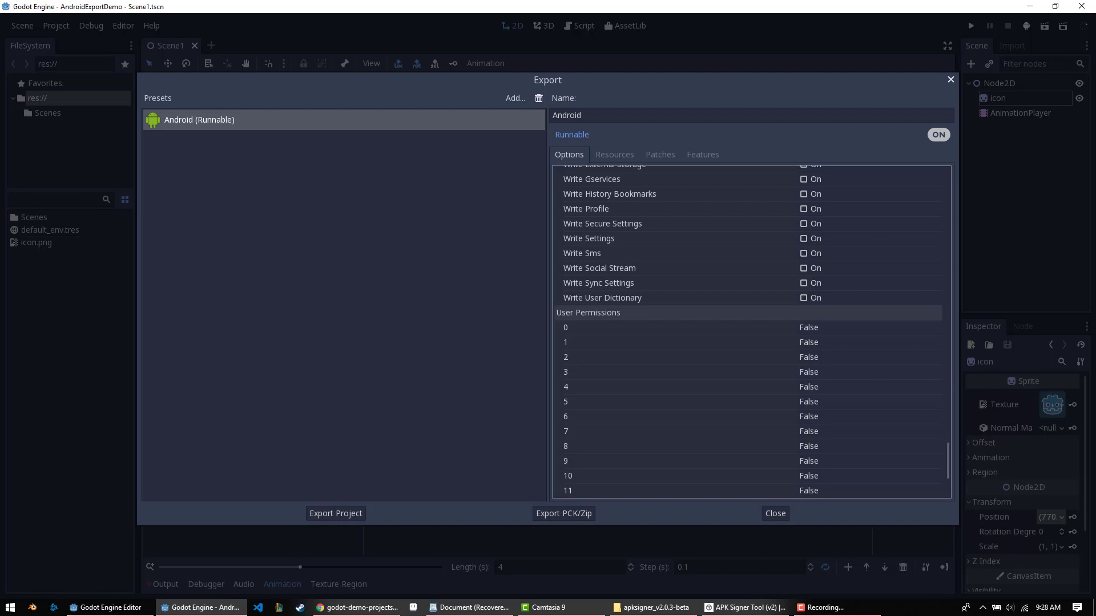
scroll(742, 399, down, 5)
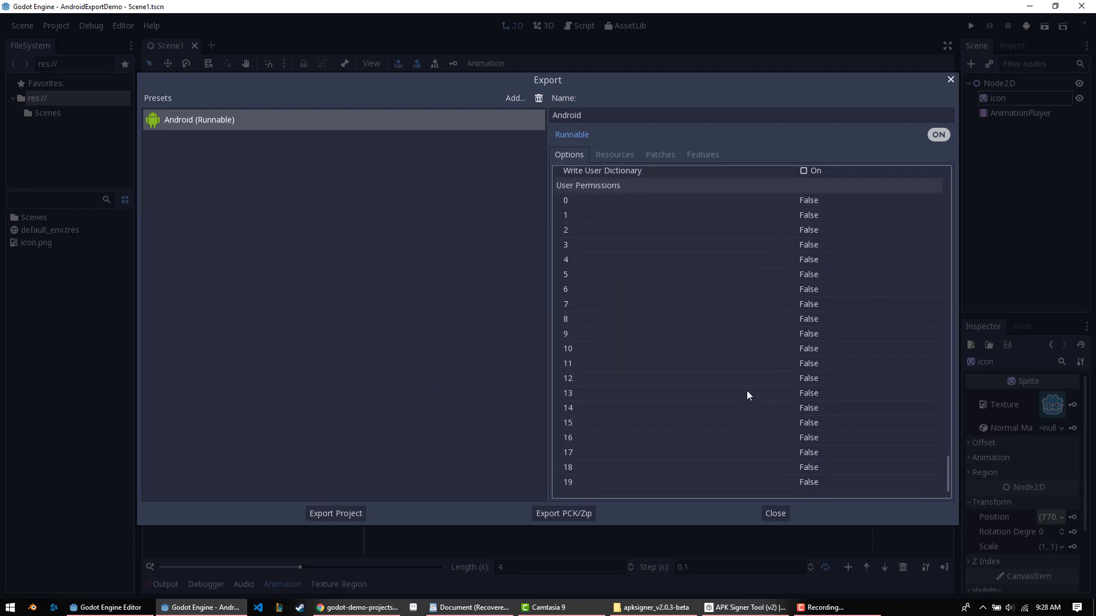
scroll(747, 390, up, 3)
scroll(744, 390, up, 2)
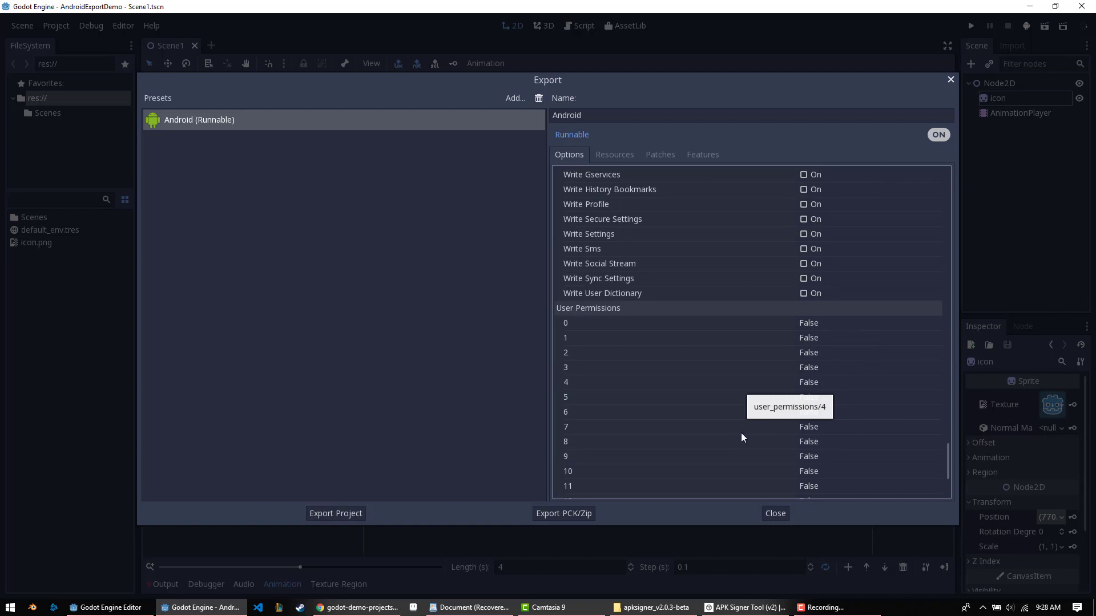
Paste com.android.vending.BILLING into user permission entry 0 and confirm it
click(835, 323)
text(com.android.vending.BILLING)
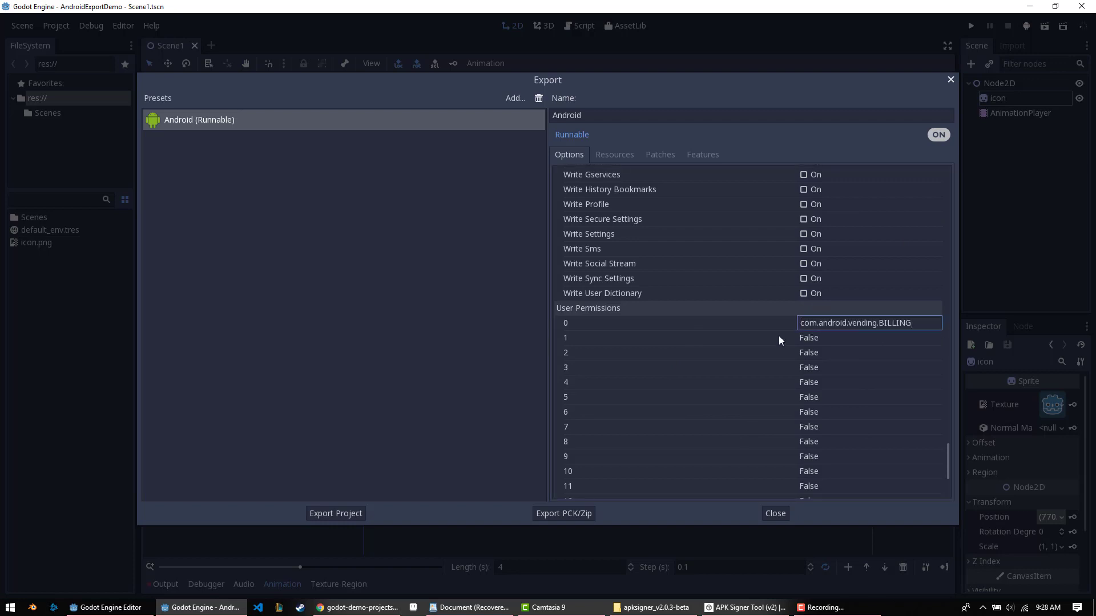
key(Return)
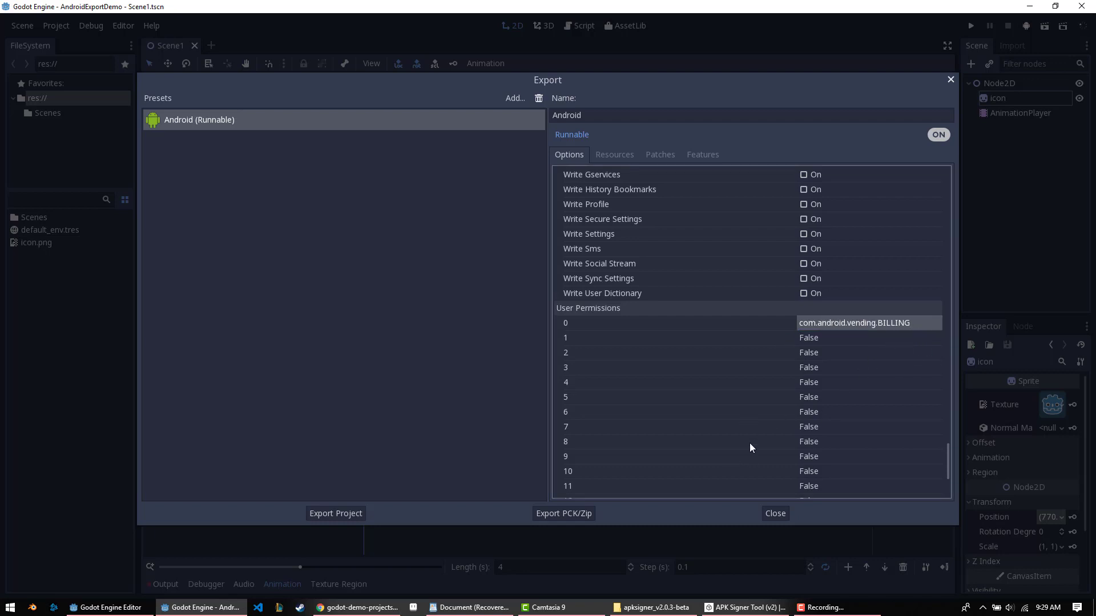
scroll(745, 362, up, 12)
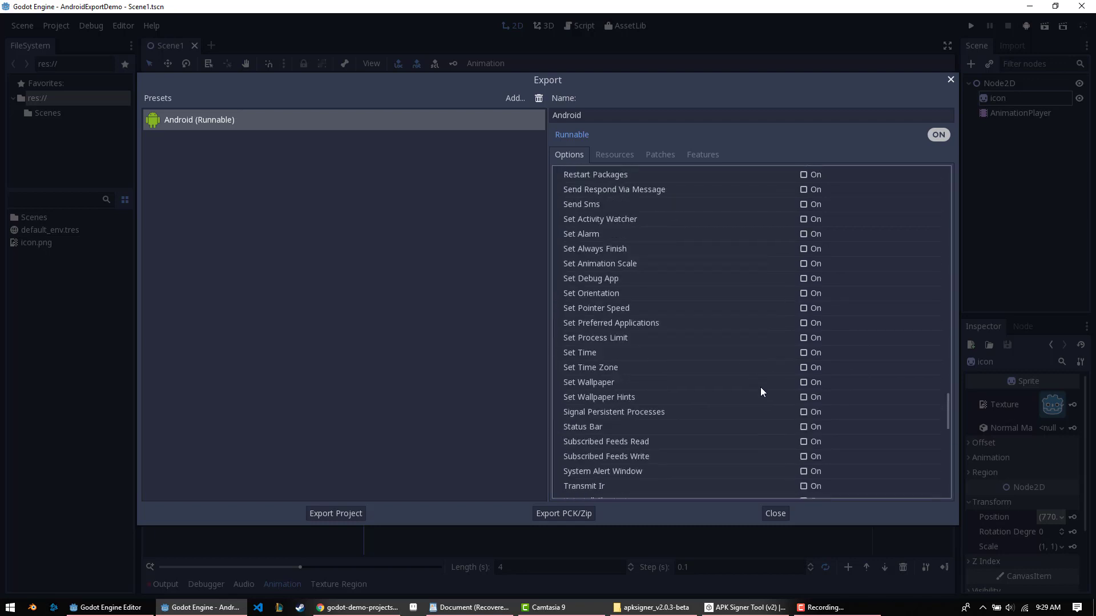
scroll(753, 395, up, 15)
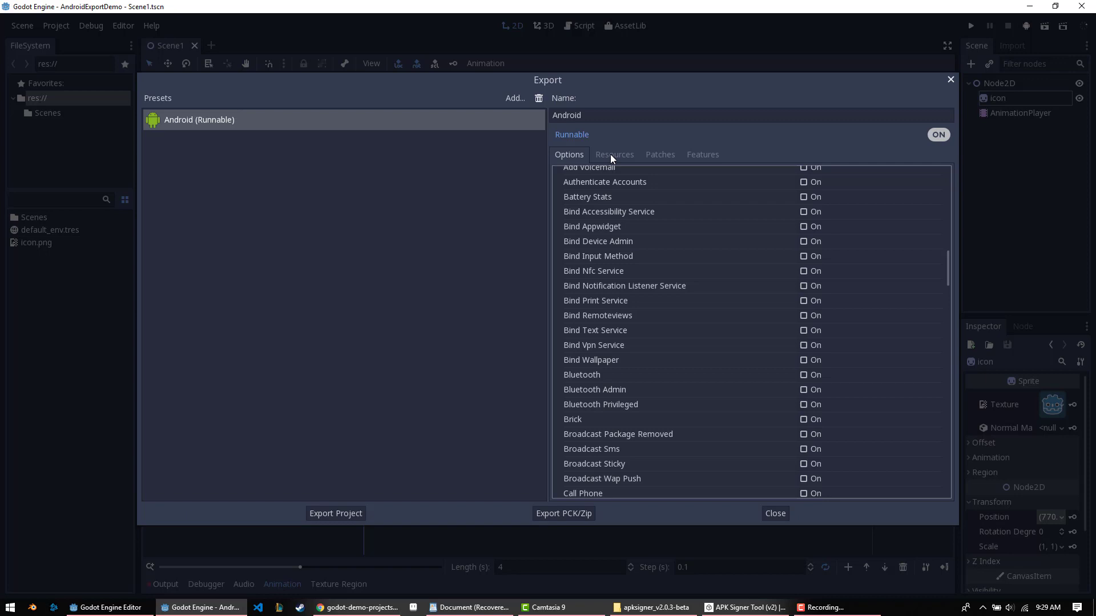
click(611, 154)
click(604, 226)
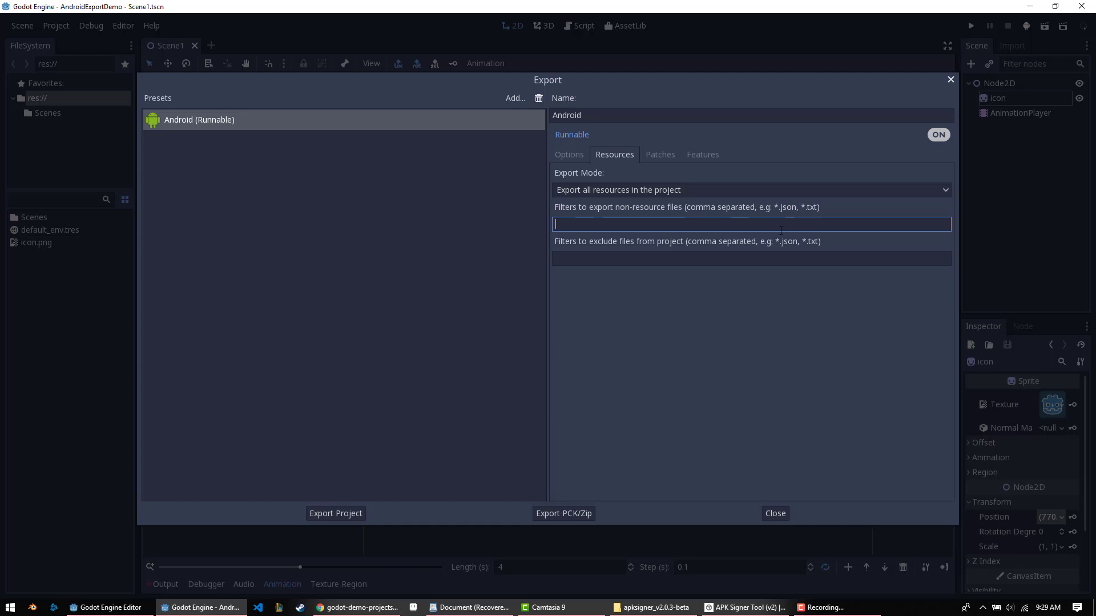
text(*.json)
click(566, 156)
scroll(643, 444, down, 20)
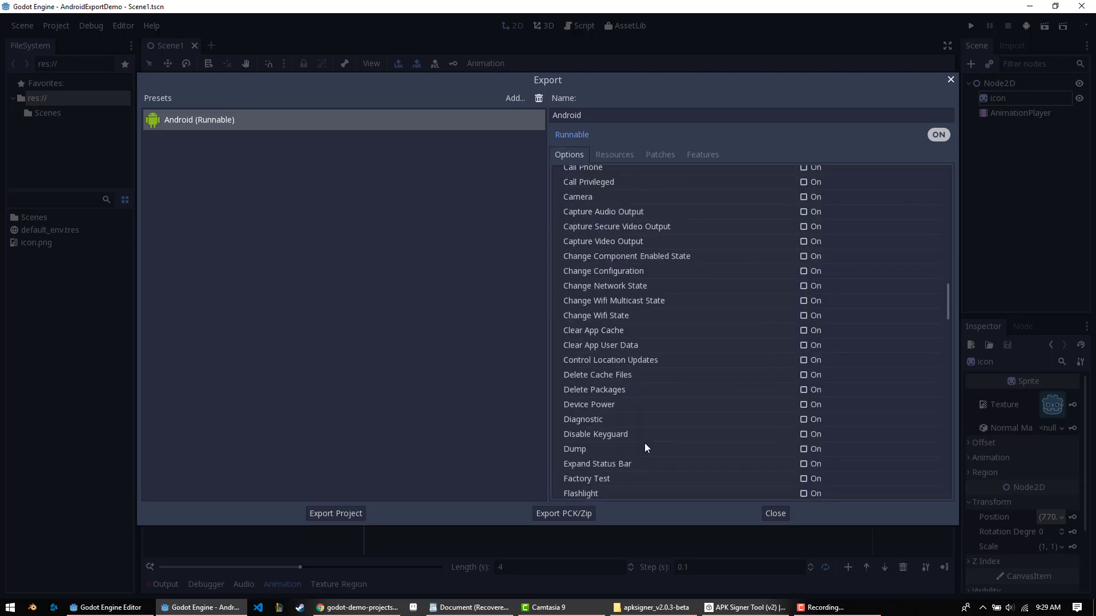
scroll(640, 459, down, 5)
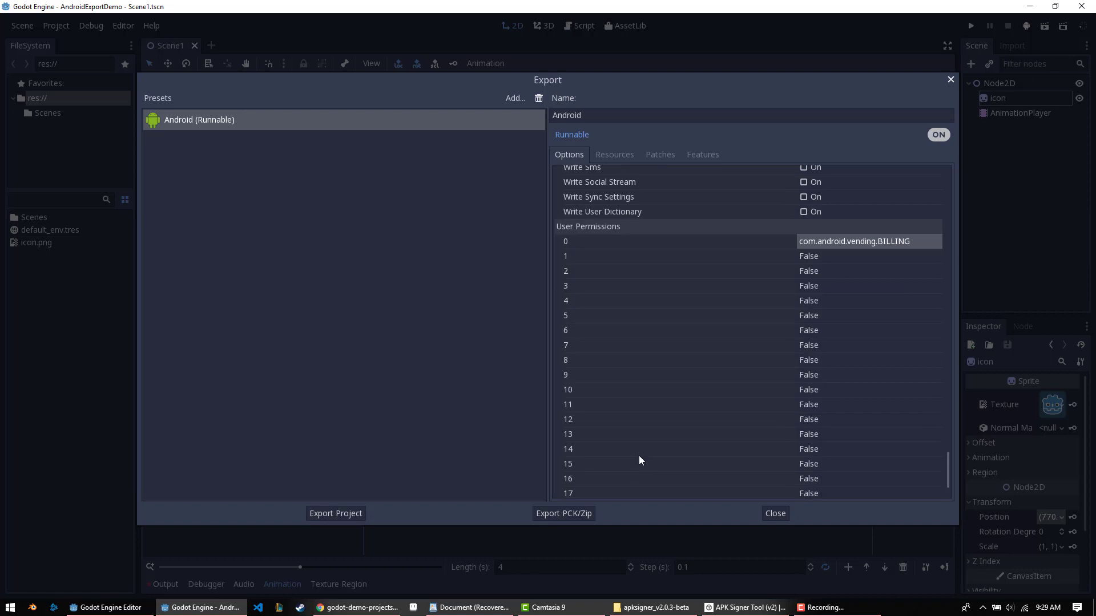
Export a release APK, without debug, into a newly created Exports folder
click(352, 515)
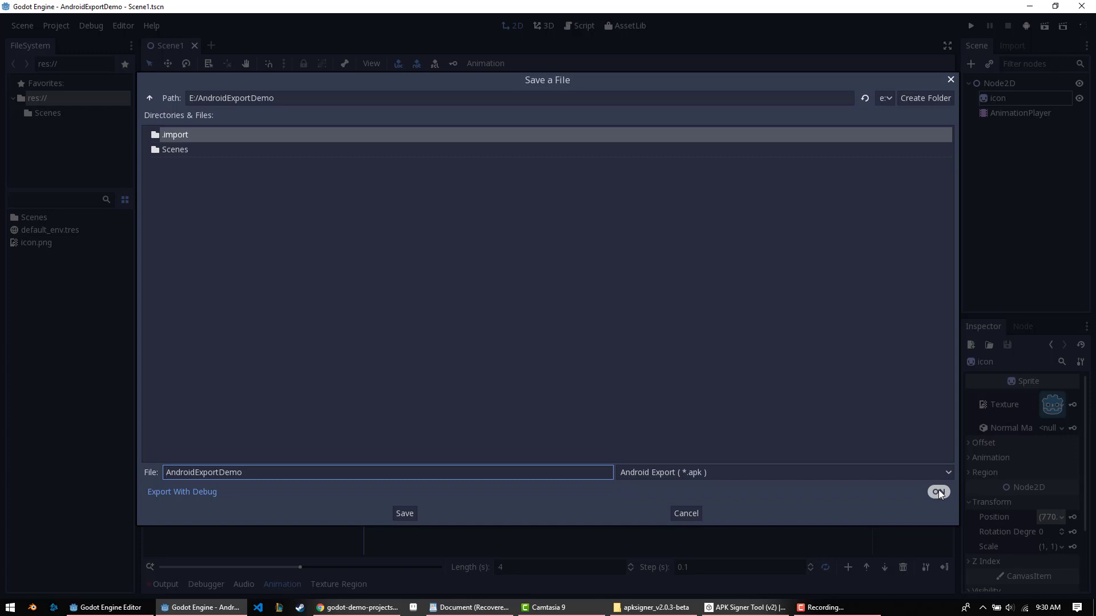
click(240, 263)
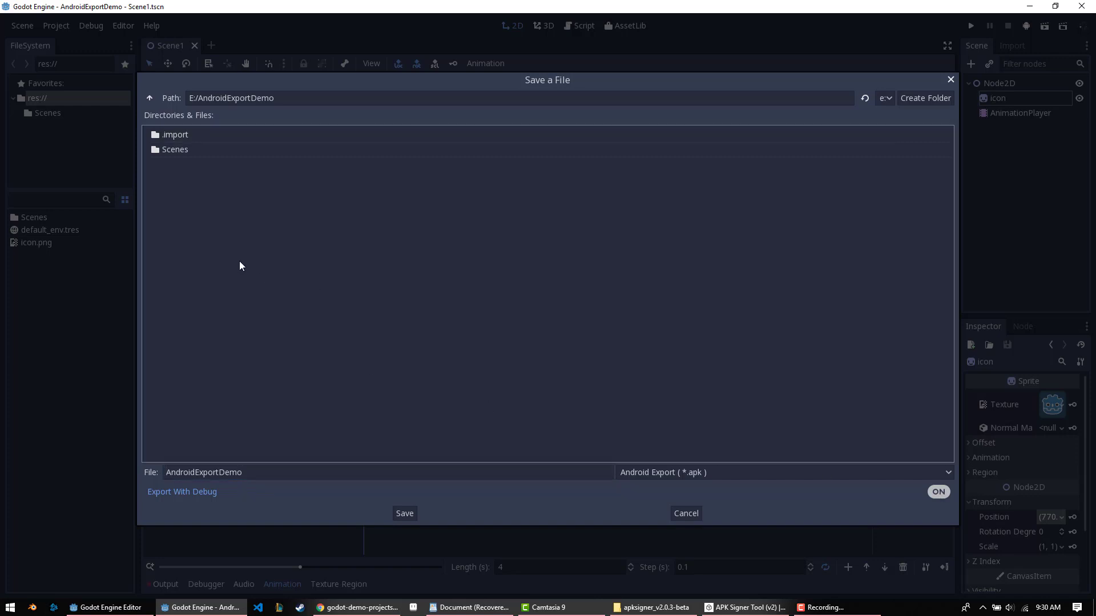
click(919, 97)
text(Exports)
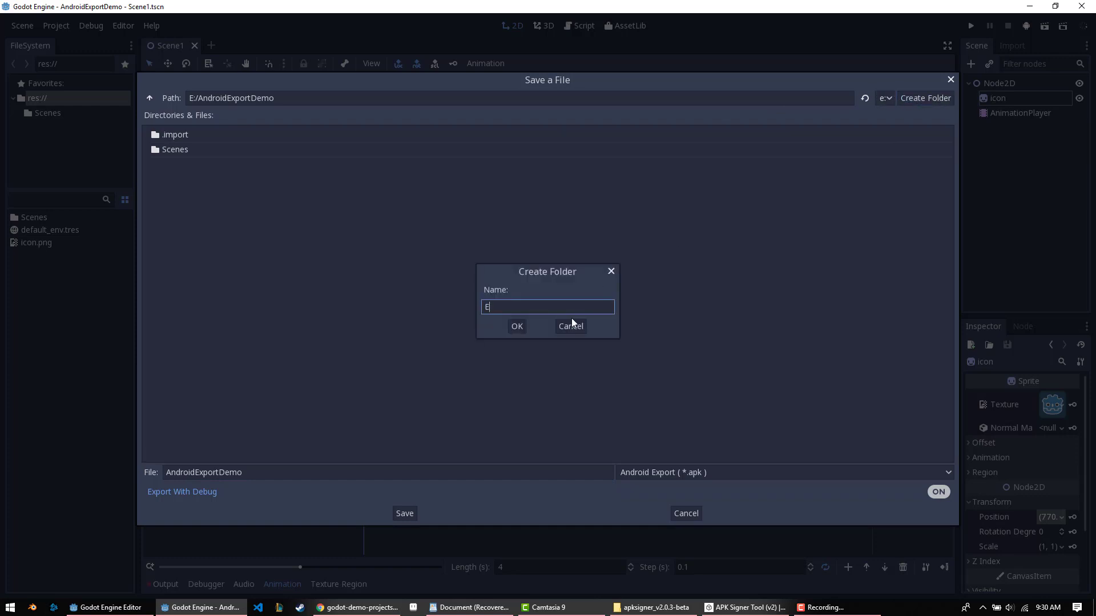
key(Return)
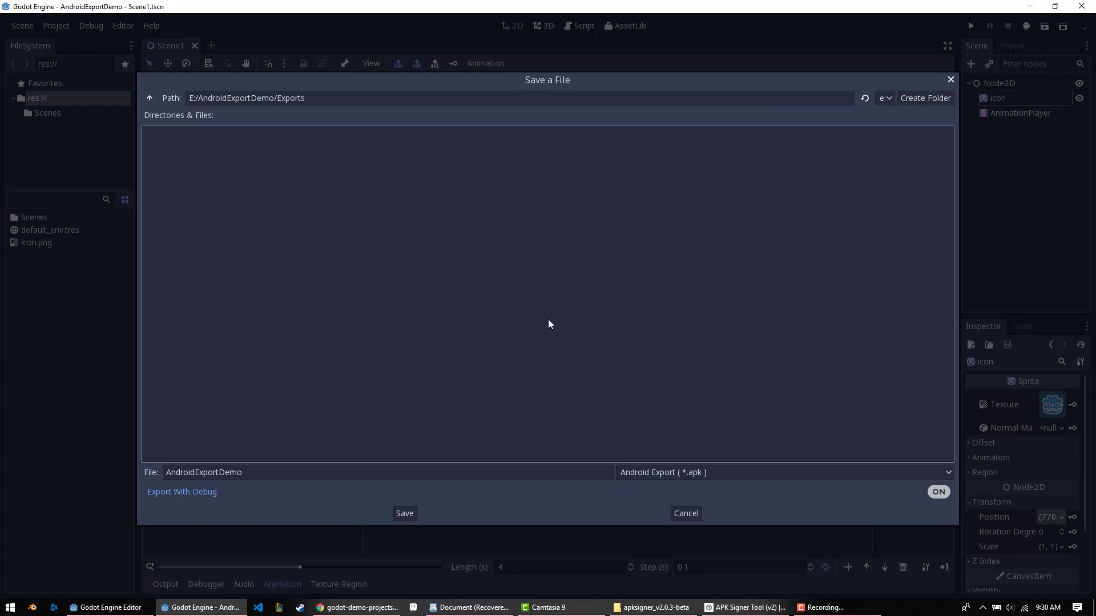
click(945, 493)
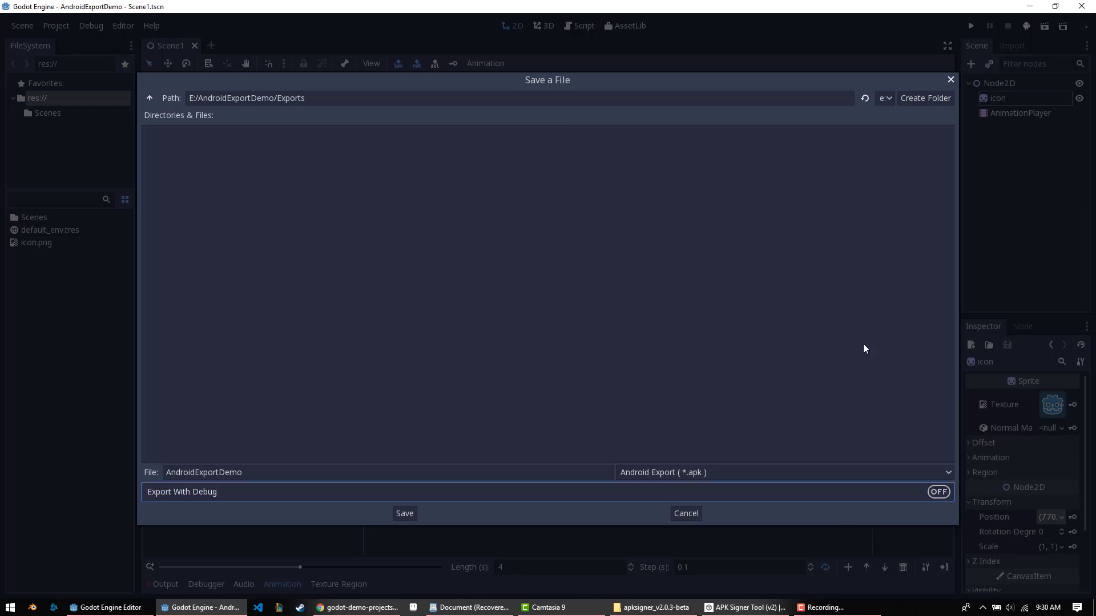
click(413, 516)
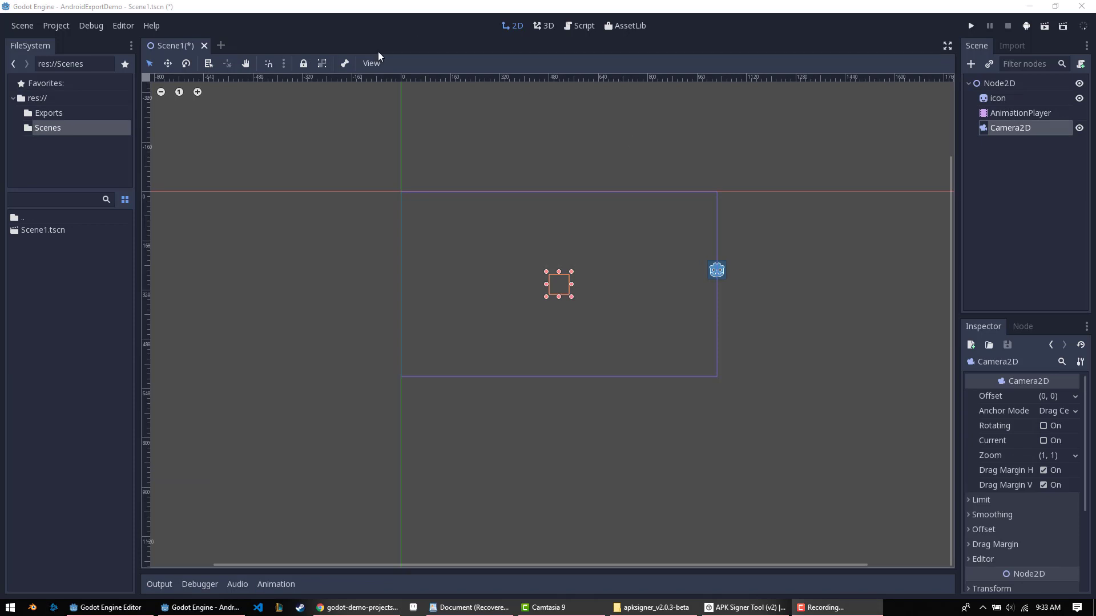
Save the current scene and cancel the Create New Node dialog
key(ctrl+s)
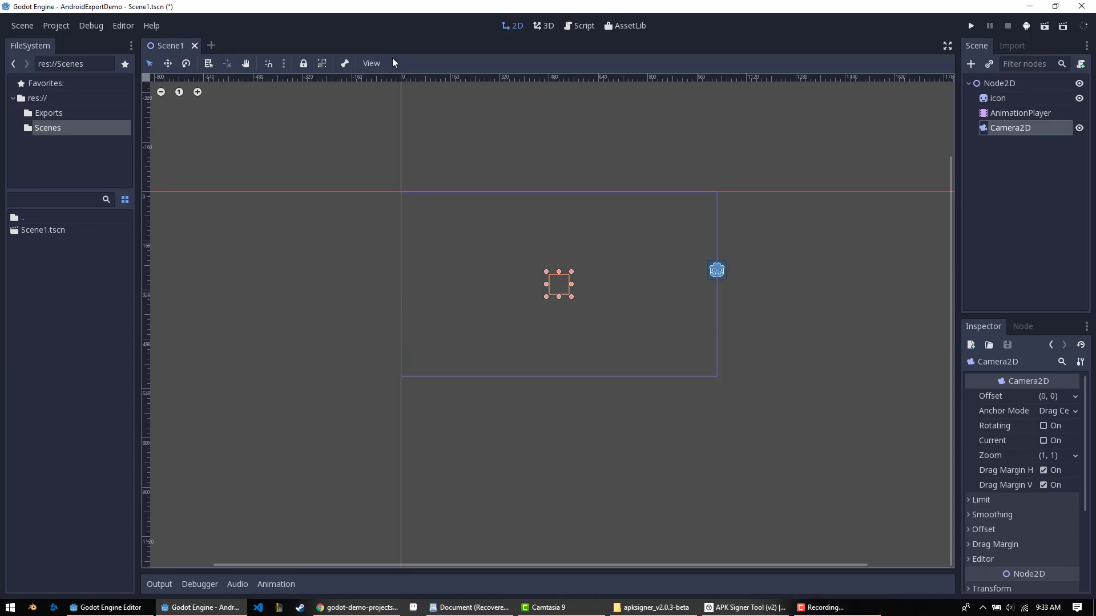
key(ctrl+a)
click(678, 561)
Run the project with Scene1.tscn as main scene, then close the game window
click(971, 26)
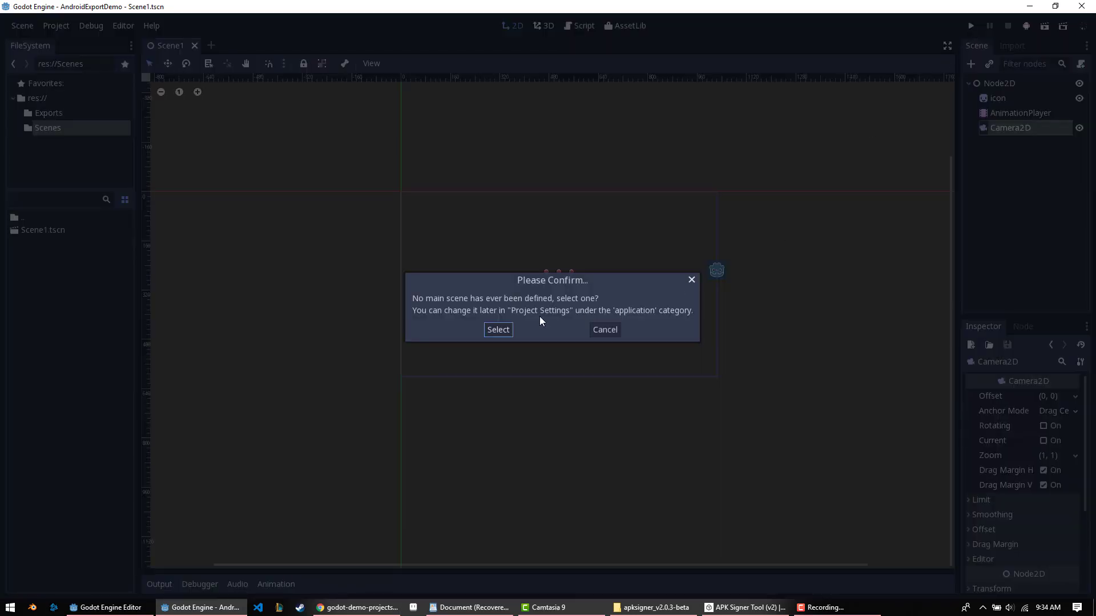
click(501, 331)
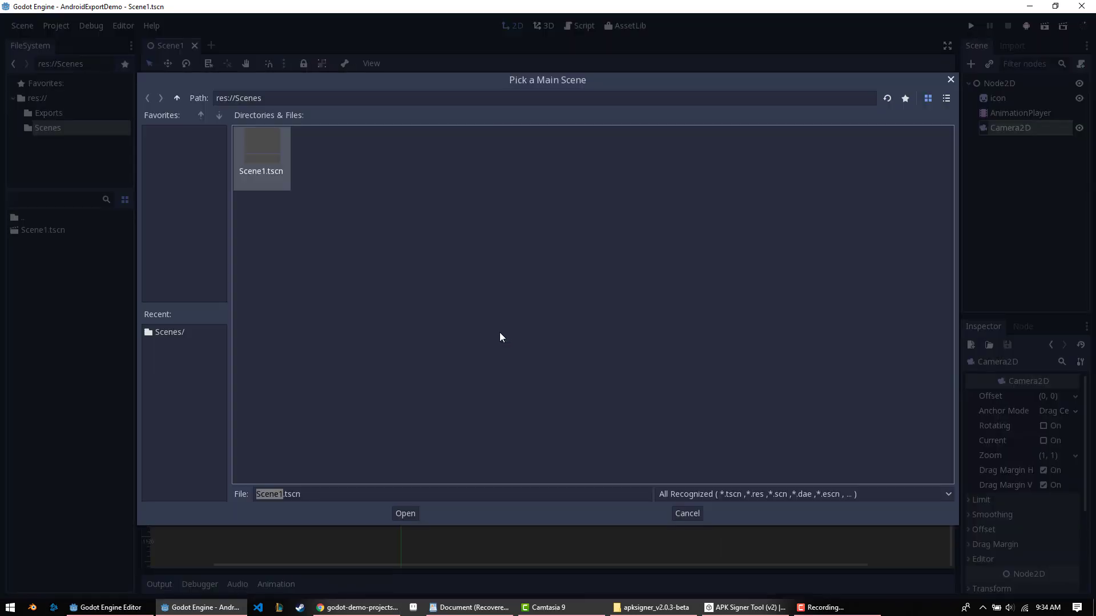
click(415, 515)
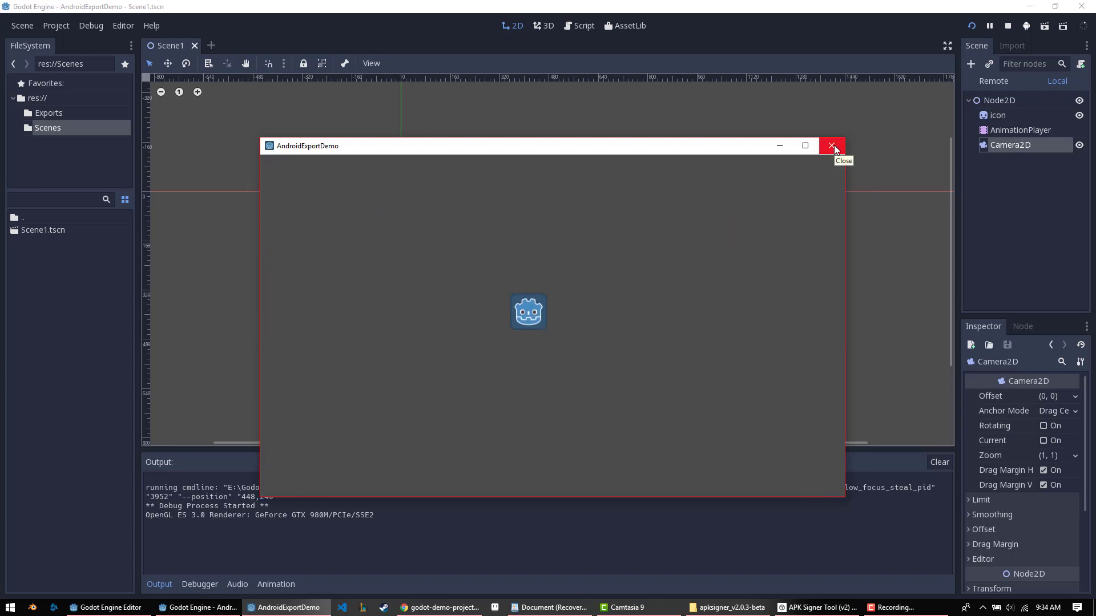
click(833, 147)
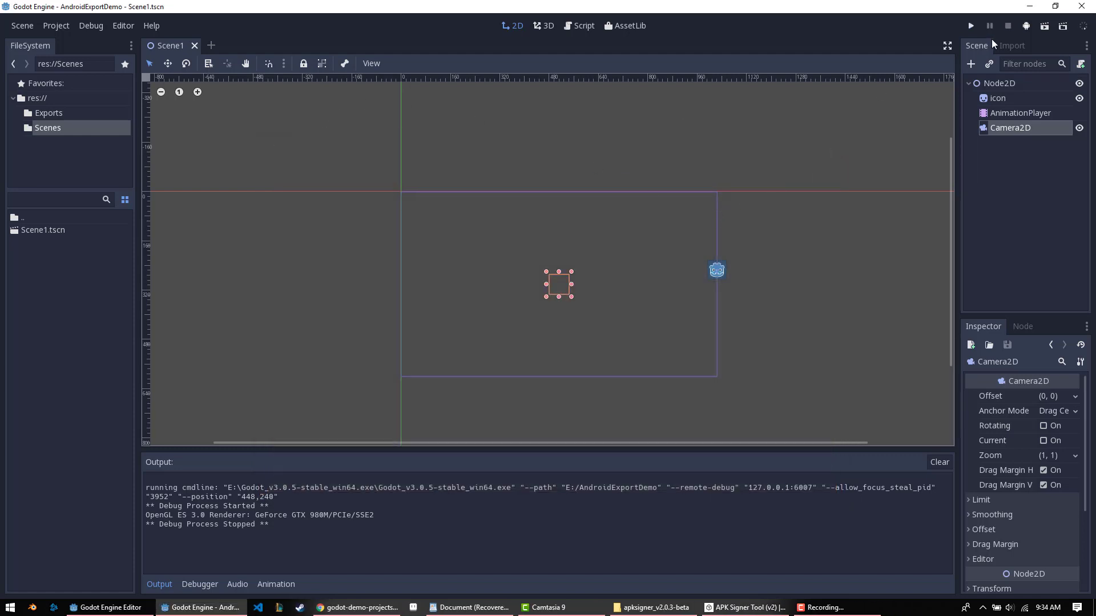
One-click deploy the demo to the Google Pixel 3 and let it install and launch
click(1026, 27)
click(1056, 43)
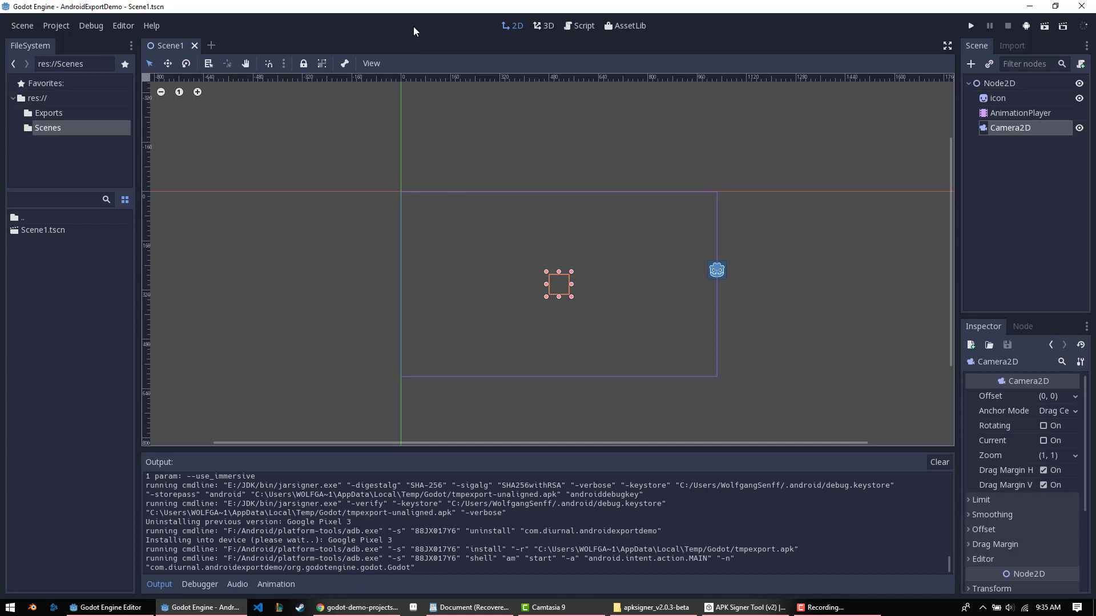
key(alt+Tab)
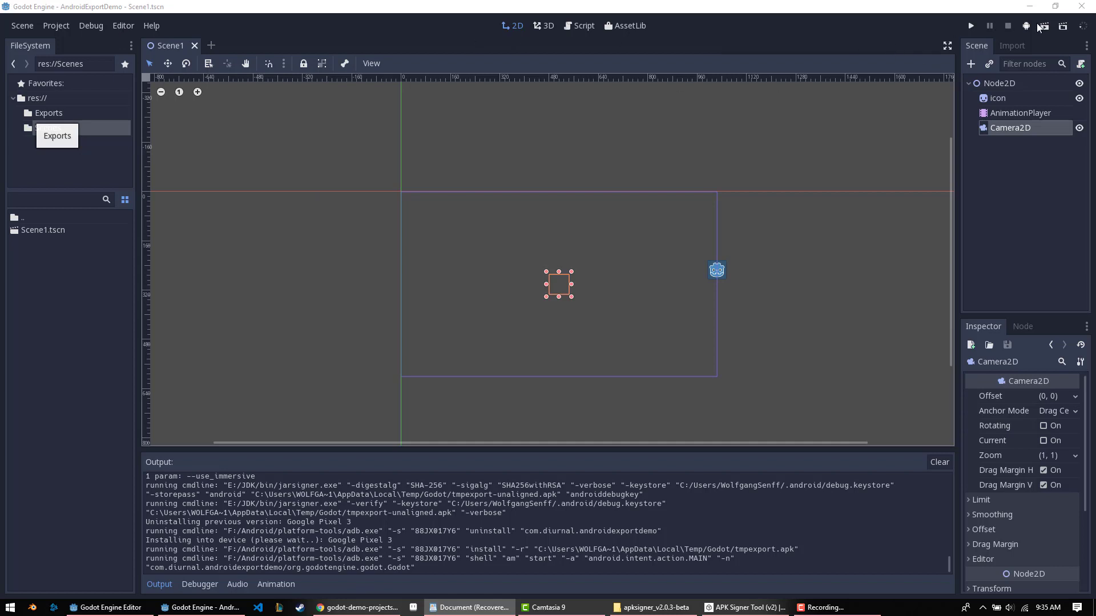
click(56, 26)
click(73, 64)
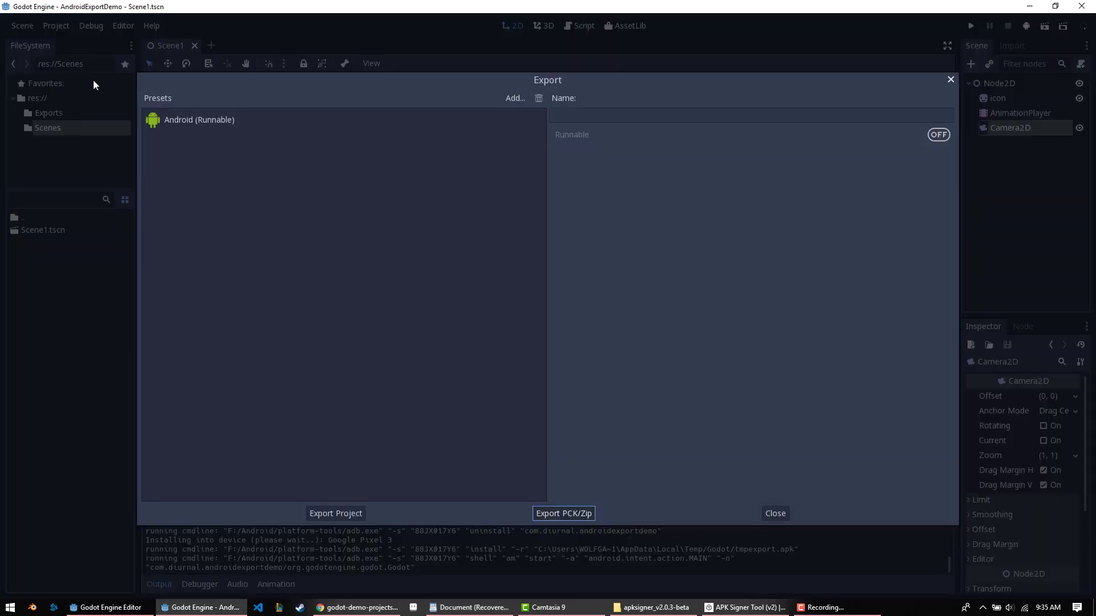
click(221, 120)
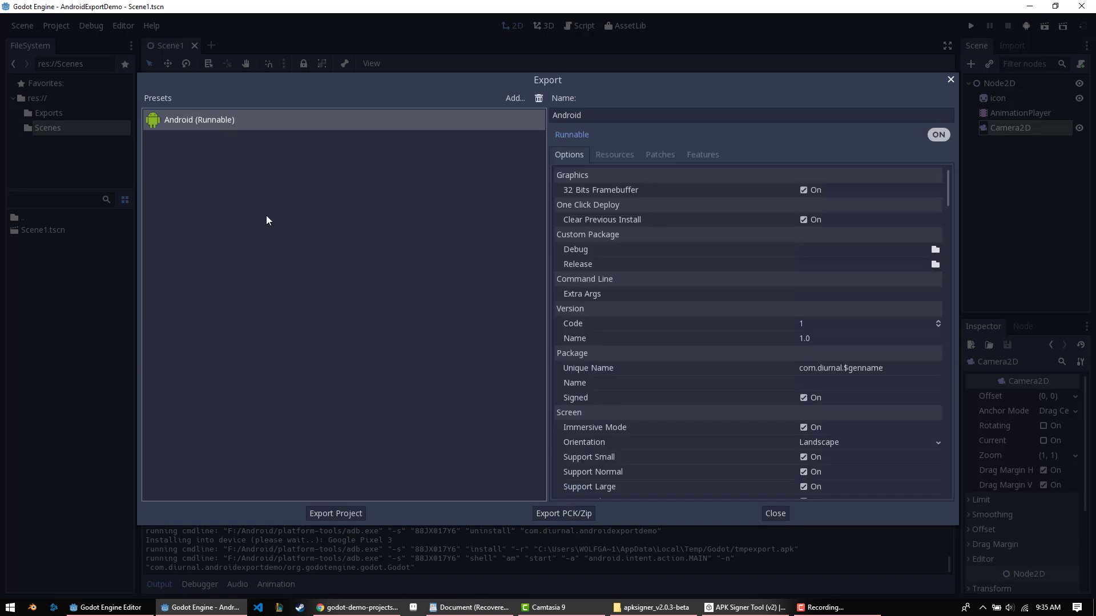
click(776, 514)
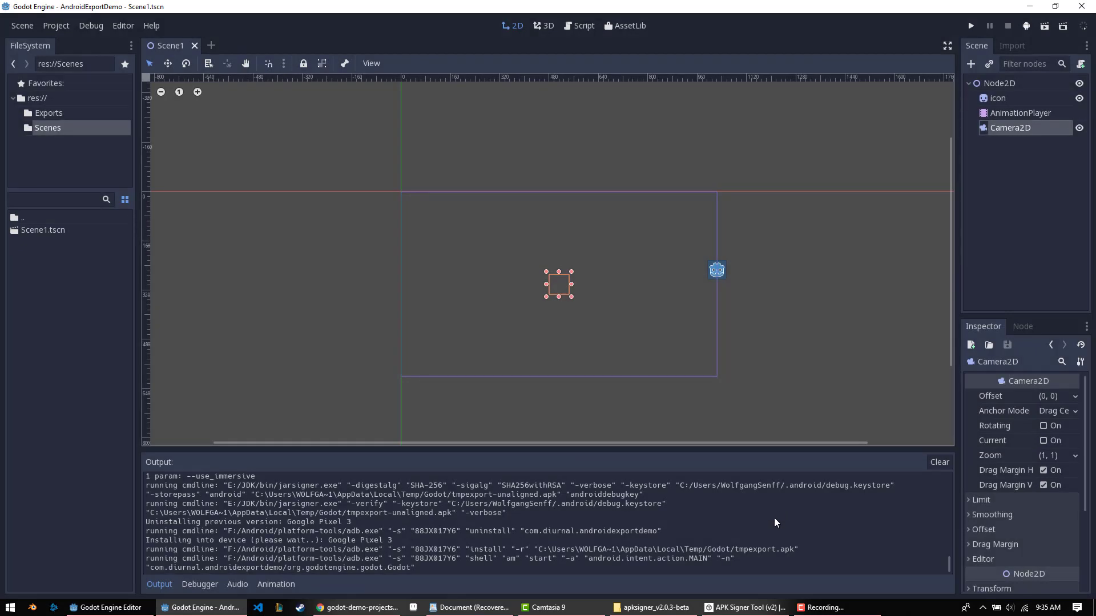
In APK Signer Tool, choose Exports\AndroidExportDemo.apk as the APK file; leave saved keys unselected
click(744, 565)
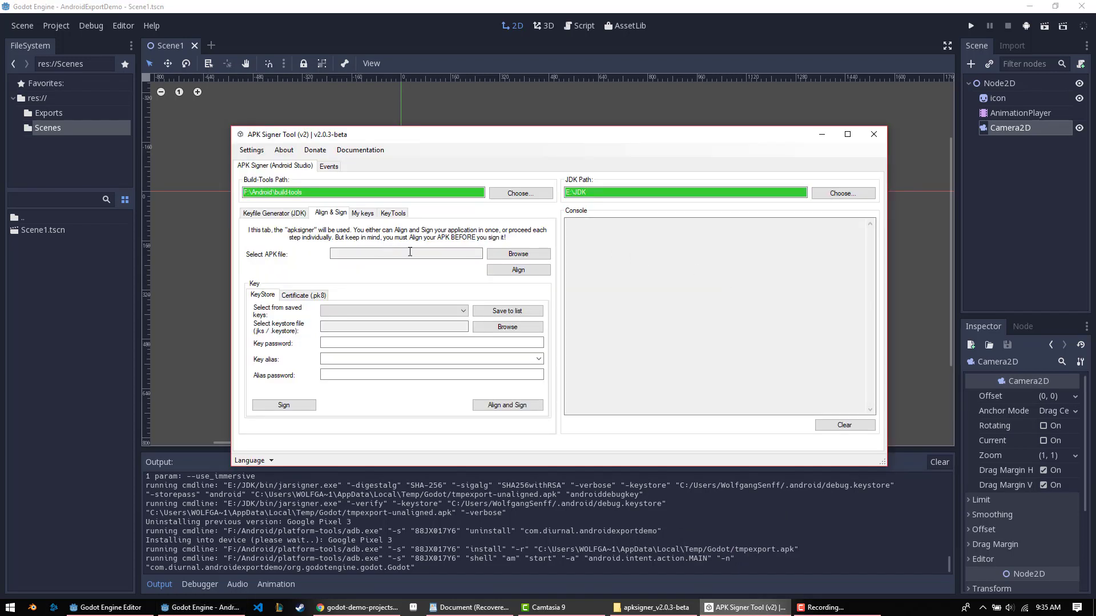
click(515, 255)
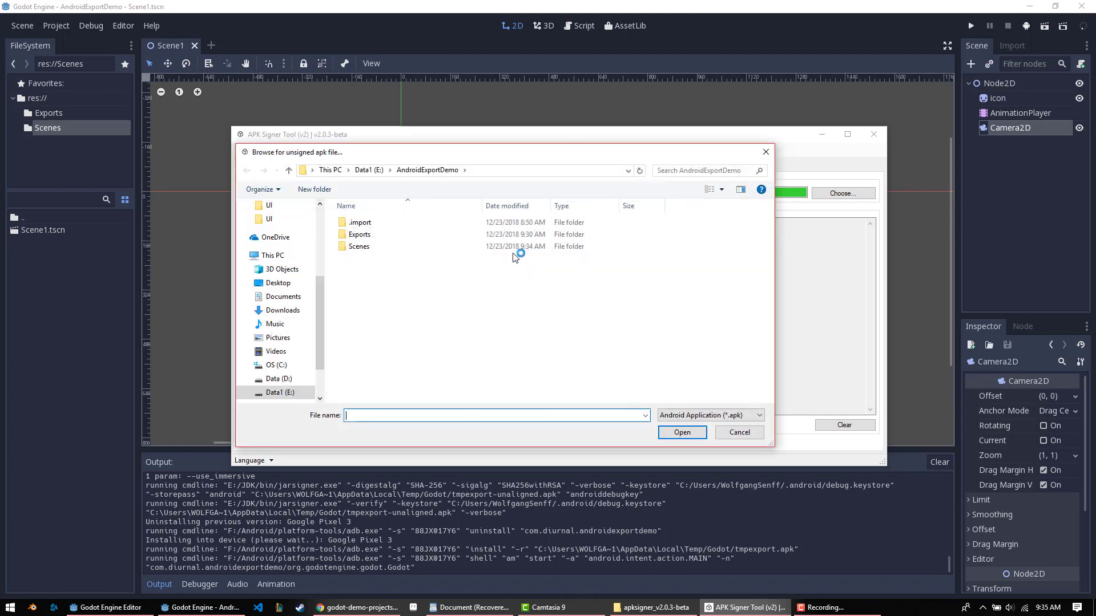
double_click(401, 239)
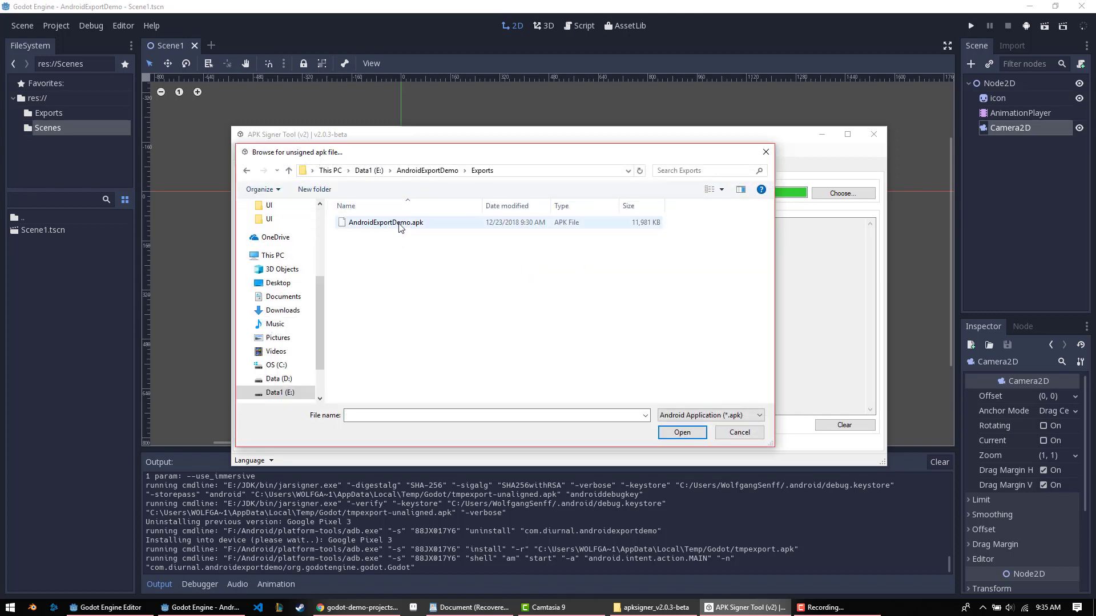
click(388, 223)
click(683, 433)
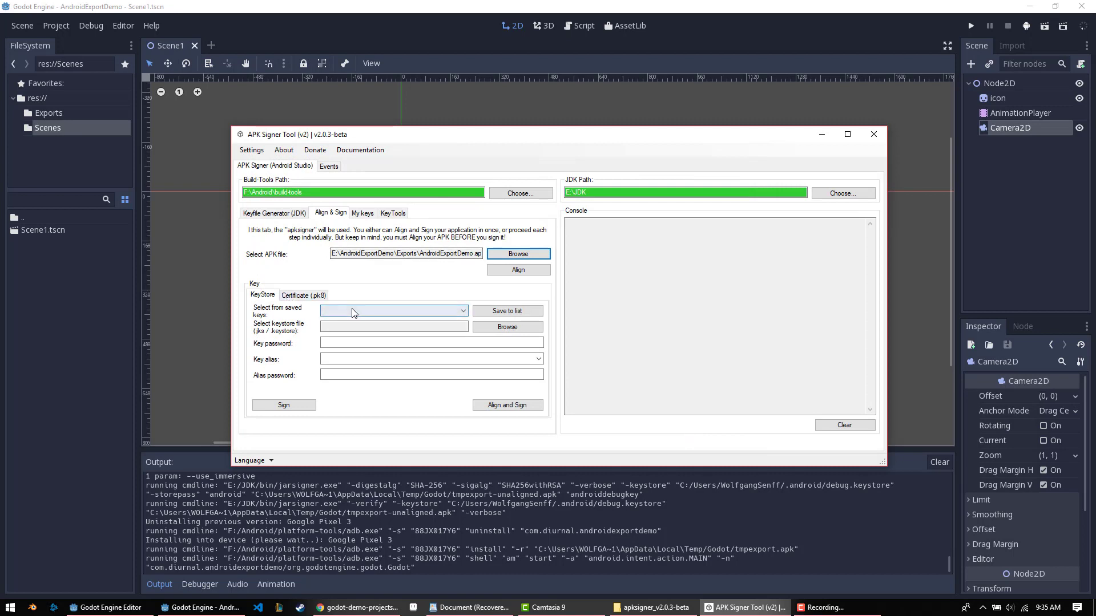
click(357, 310)
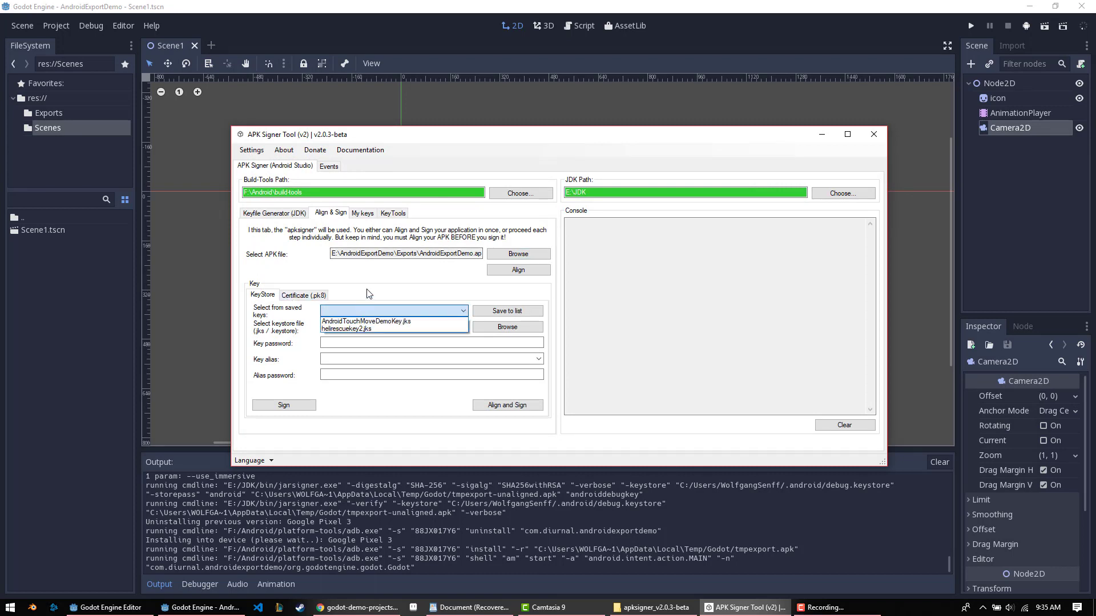
click(368, 293)
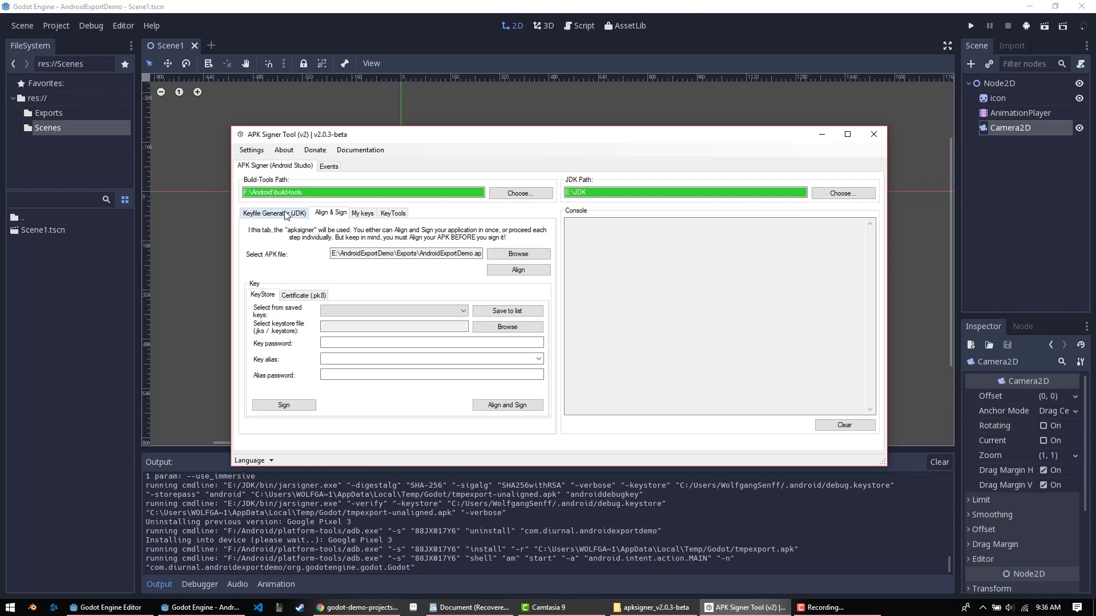
Select AndroidExportDemoKey.jks as the keystore and enter its password
click(505, 326)
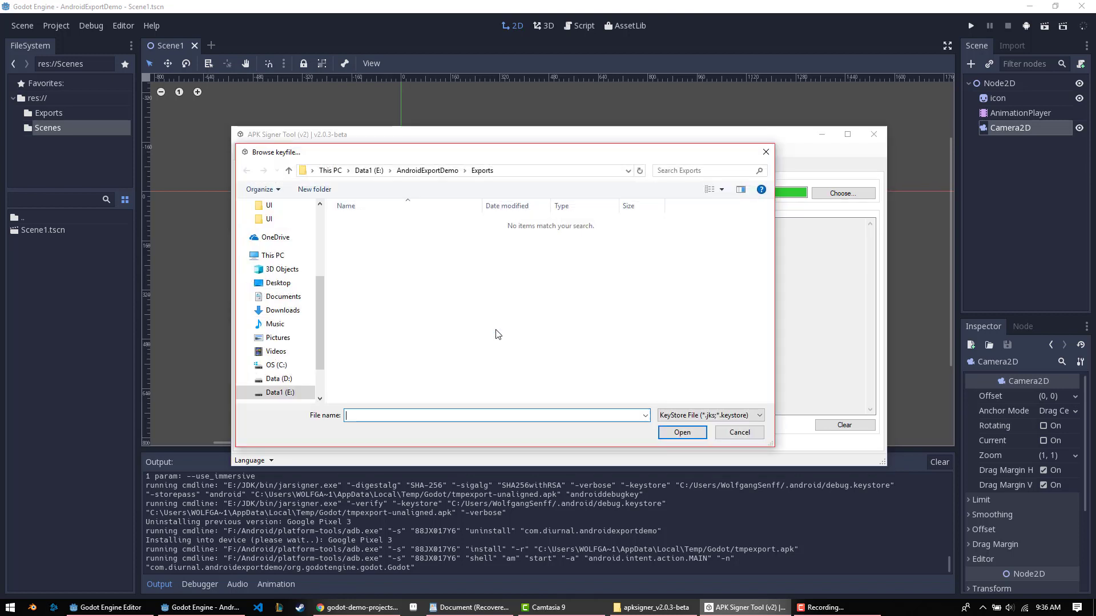
click(440, 172)
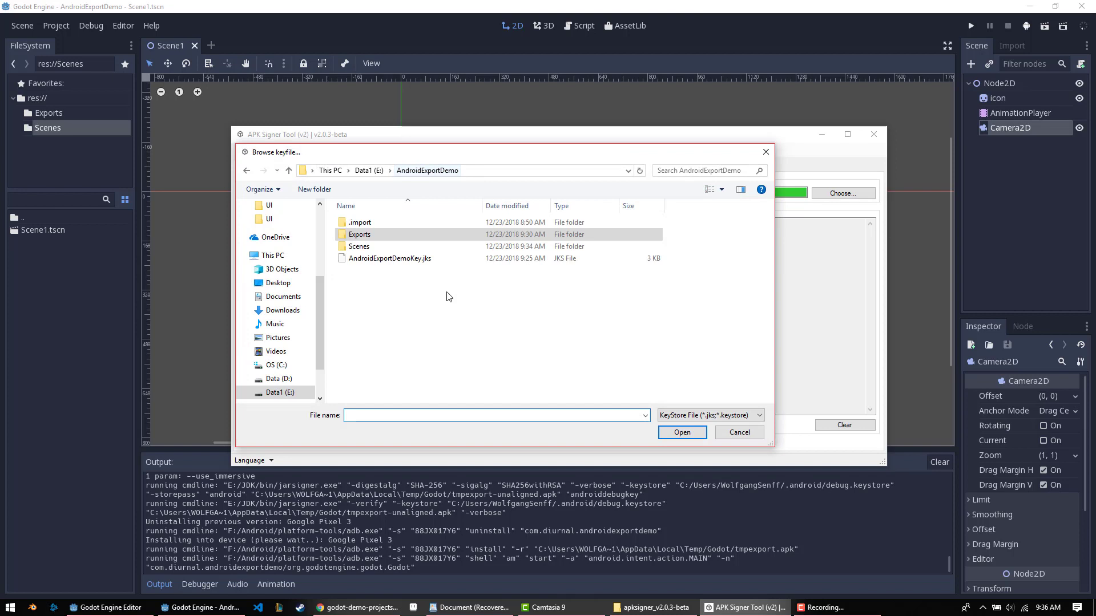
click(400, 260)
click(681, 433)
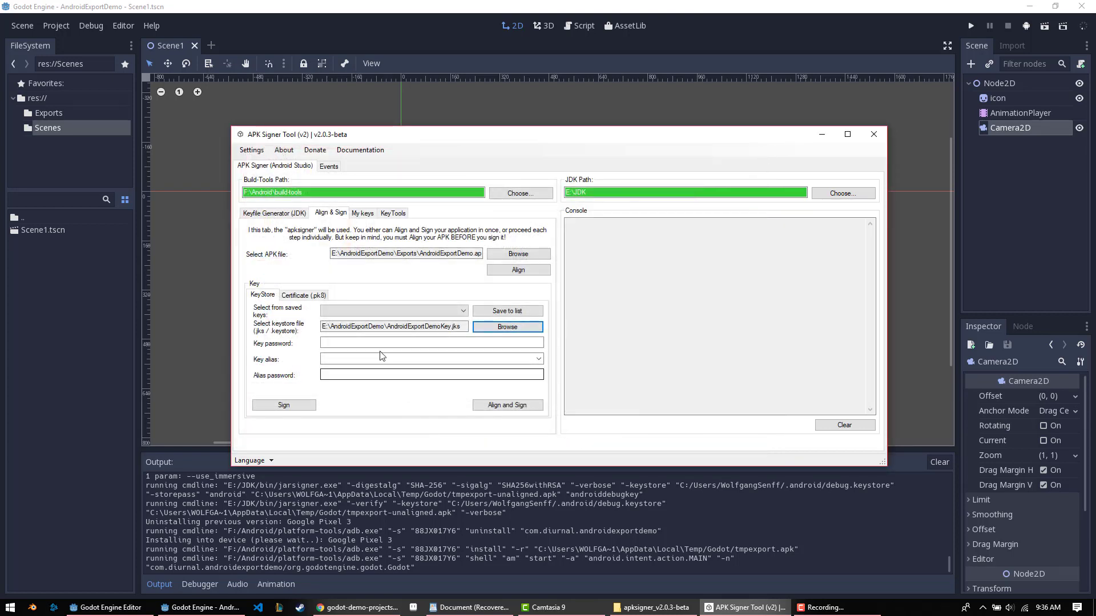
click(380, 343)
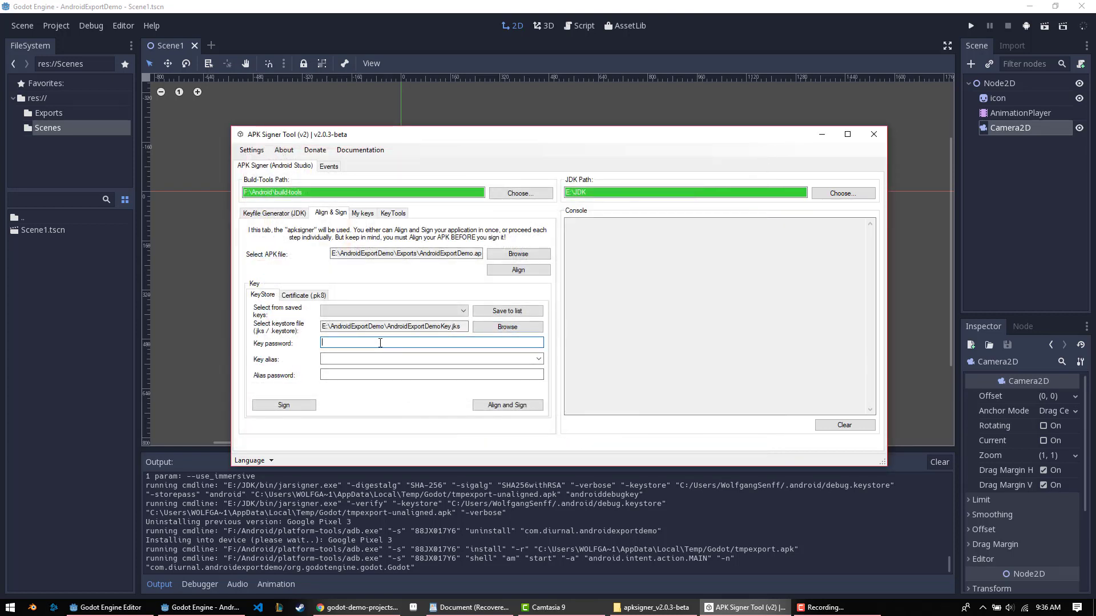
text(***********)
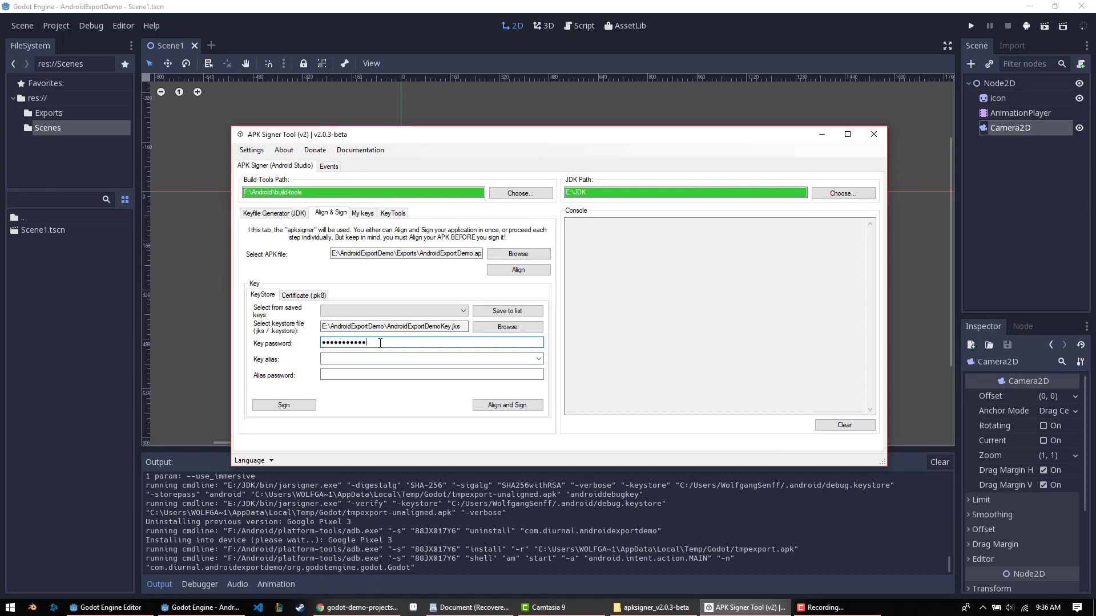
Enter key alias AndroidExportDemoAlias and its password, then start Align and Sign
click(399, 358)
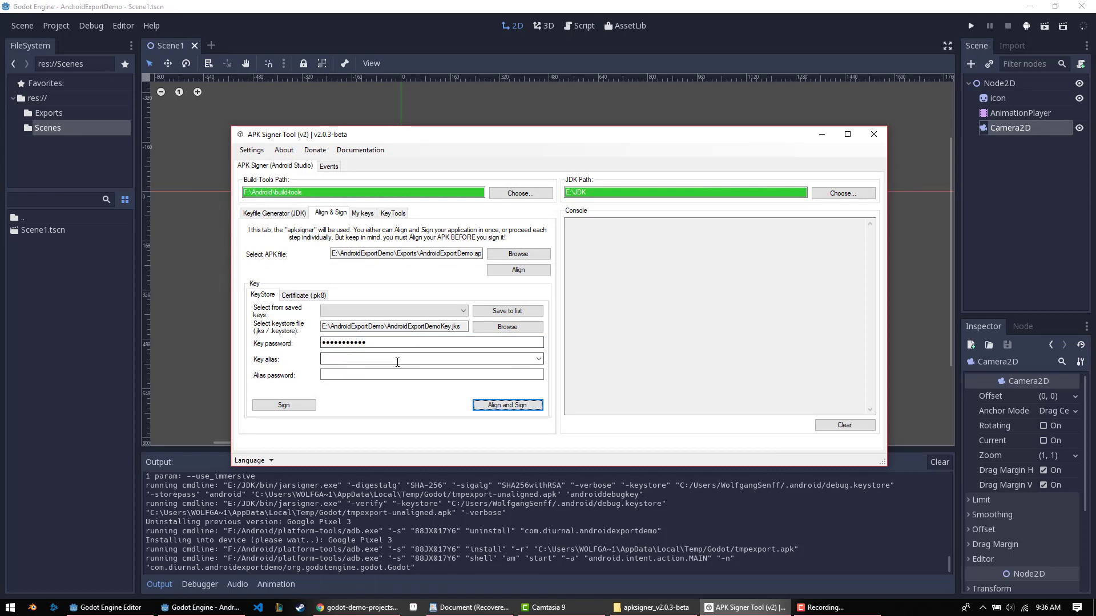
text(Andro)
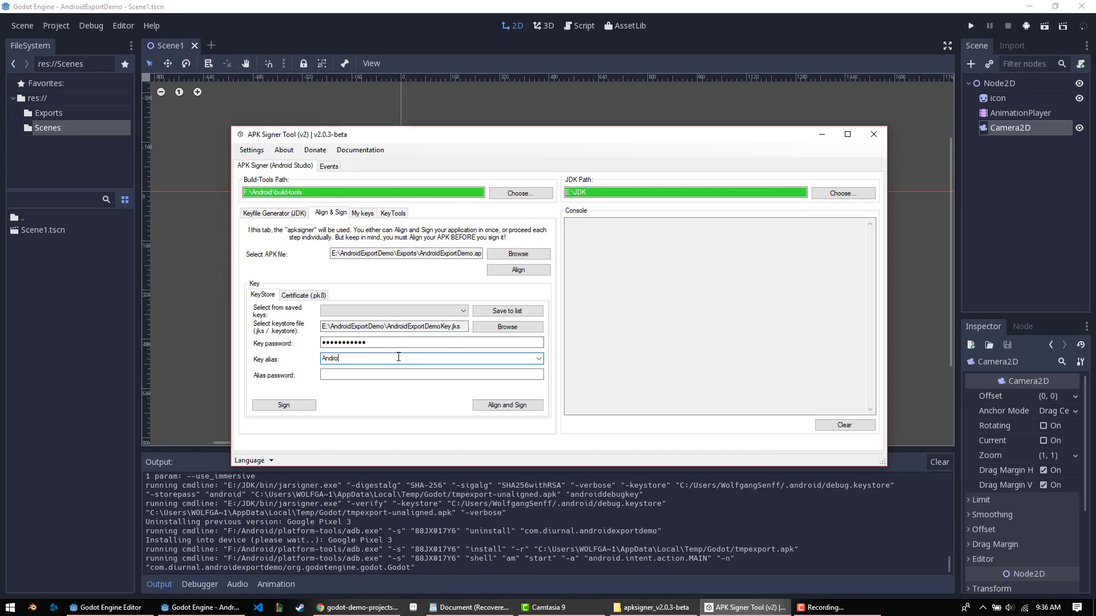
text(idExportDemo)
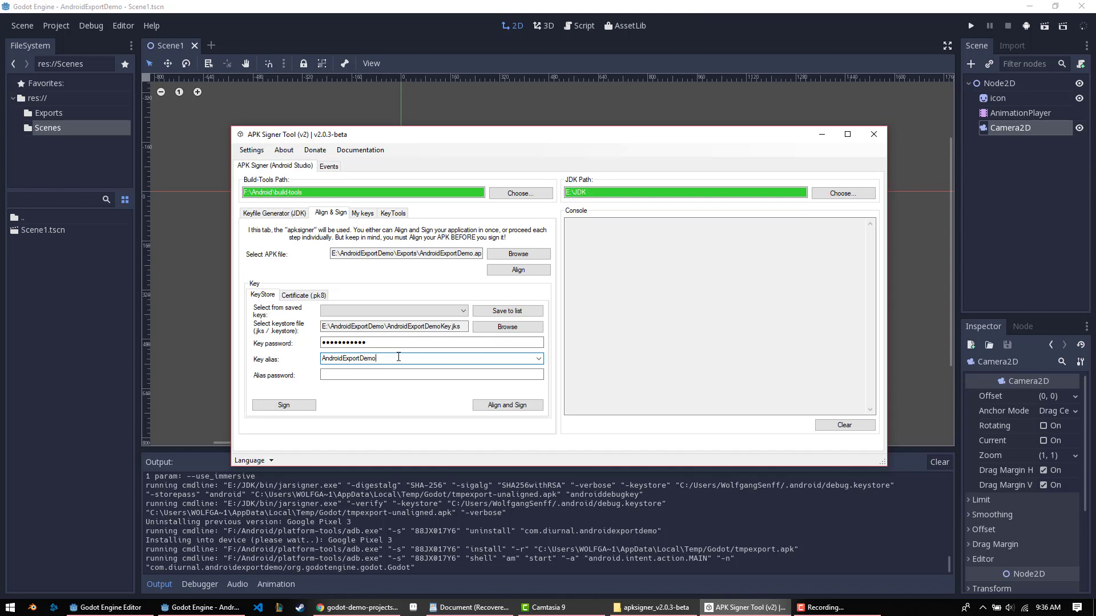
click(266, 213)
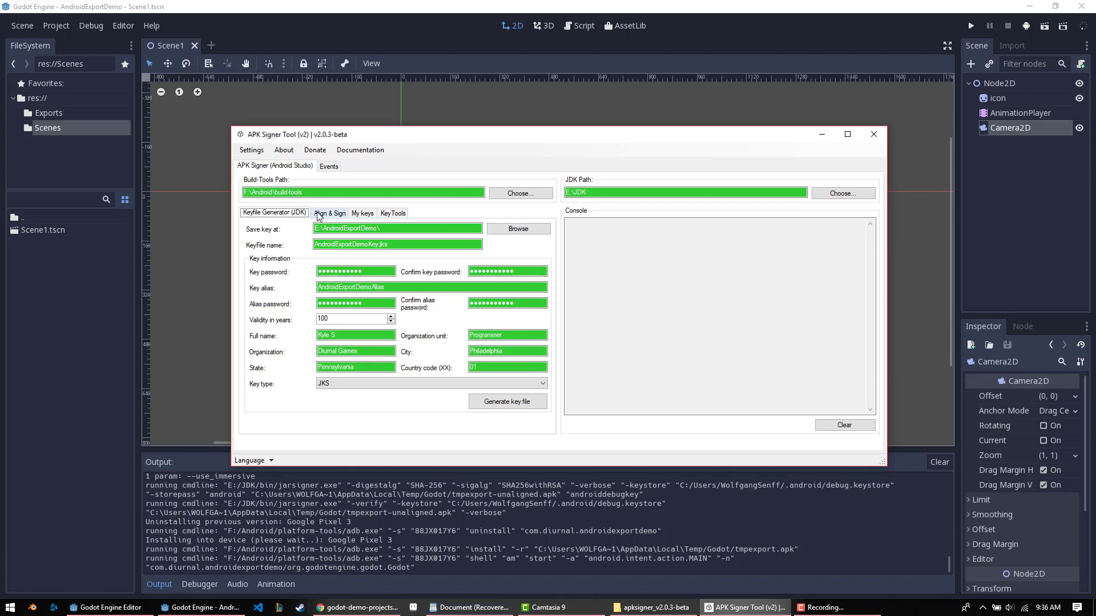
click(325, 213)
click(405, 359)
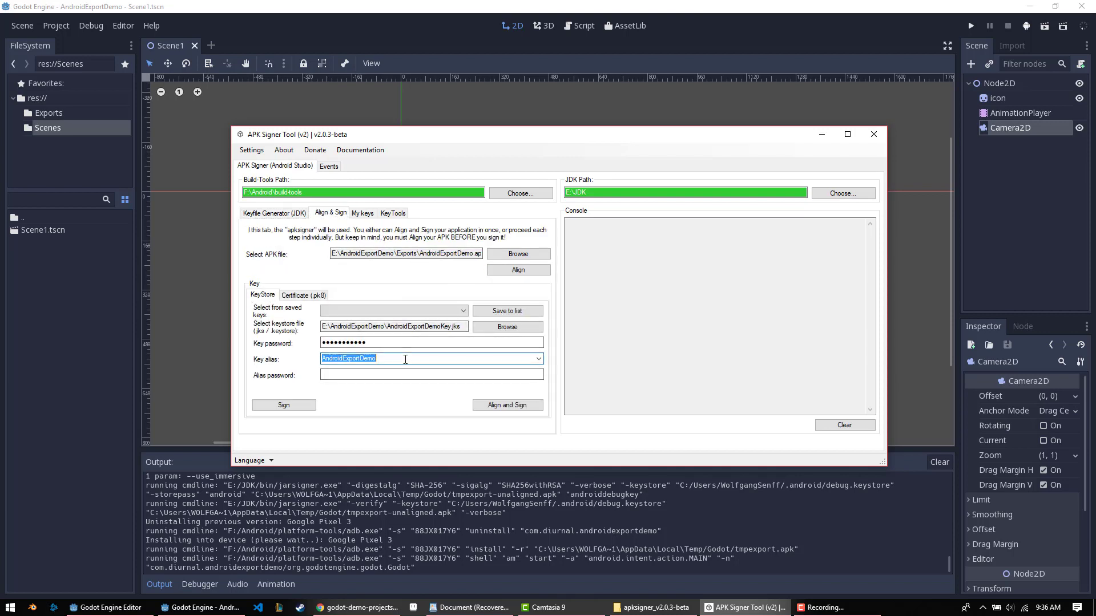
click(406, 359)
text(Alias)
key(Tab)
text(***)
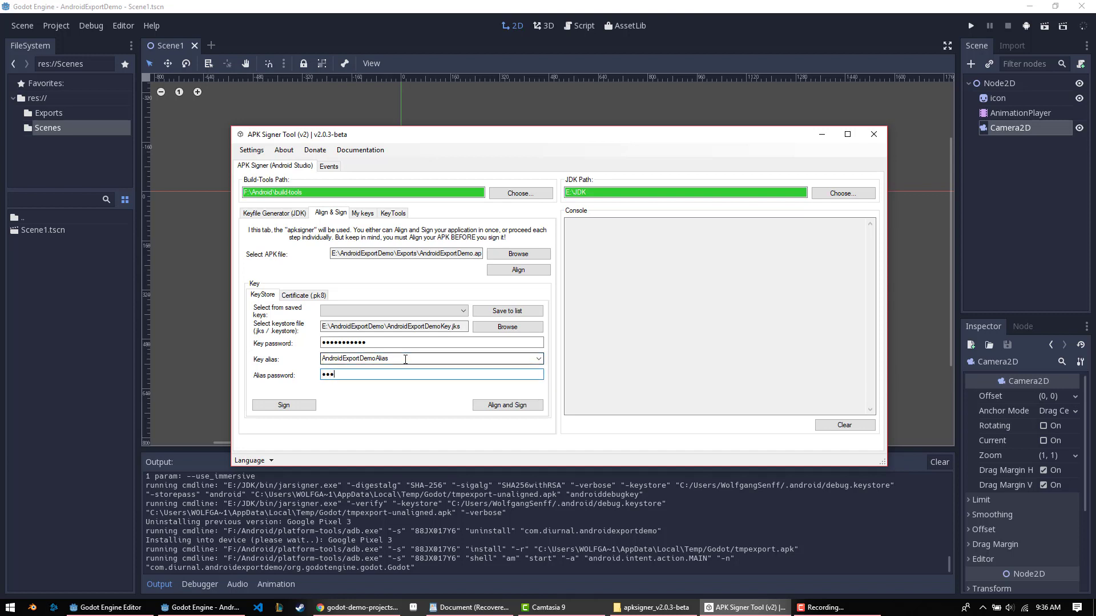
text(********)
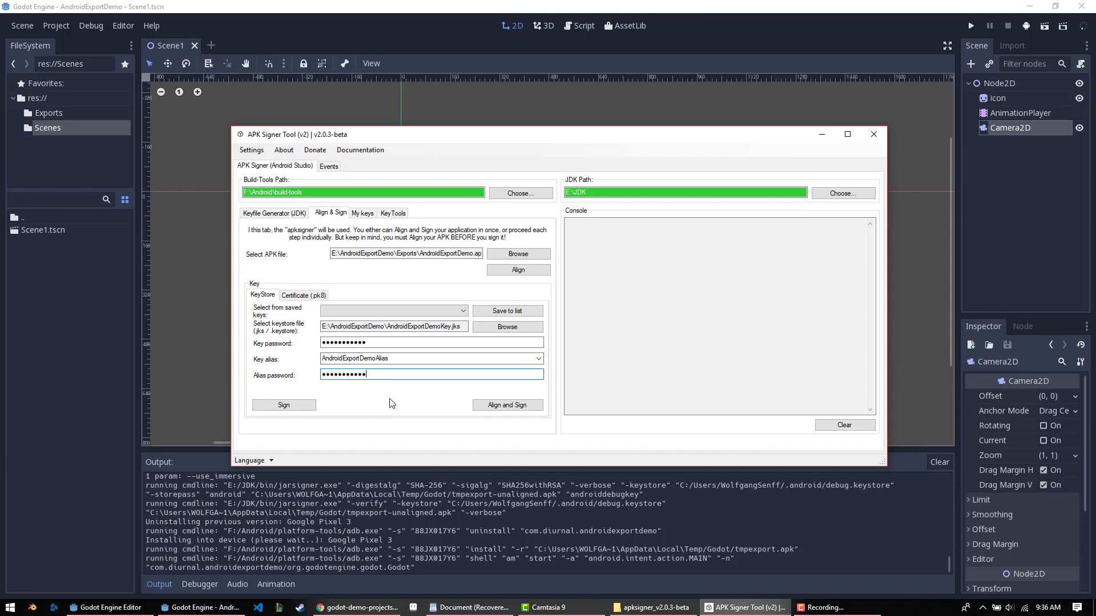
click(502, 405)
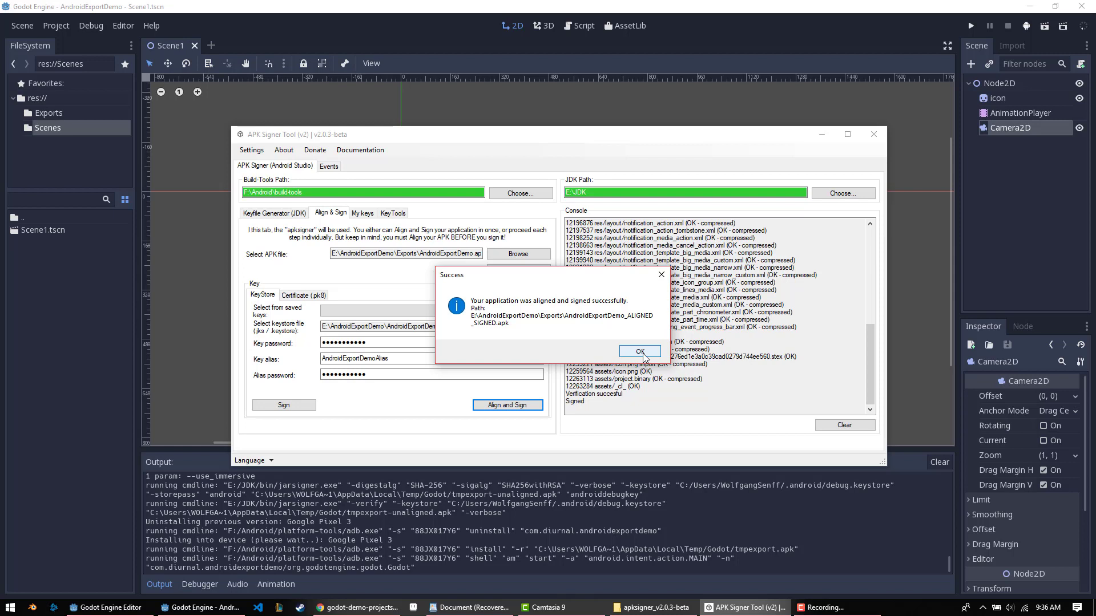
Acknowledge the success message for AndroidExportDemo_ALIGNED_SIGNED.apk
click(640, 352)
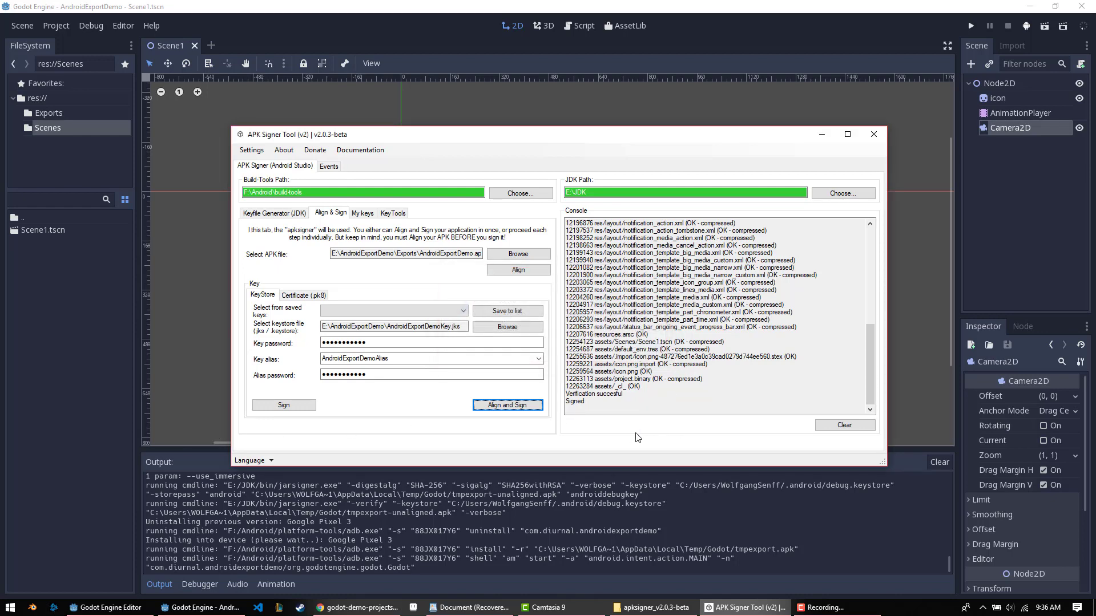
click(500, 408)
Open E:\AndroidExportDemo\Exports in Explorer and select AndroidExportDemo_ALIGNED_SIGNED.apk
click(655, 608)
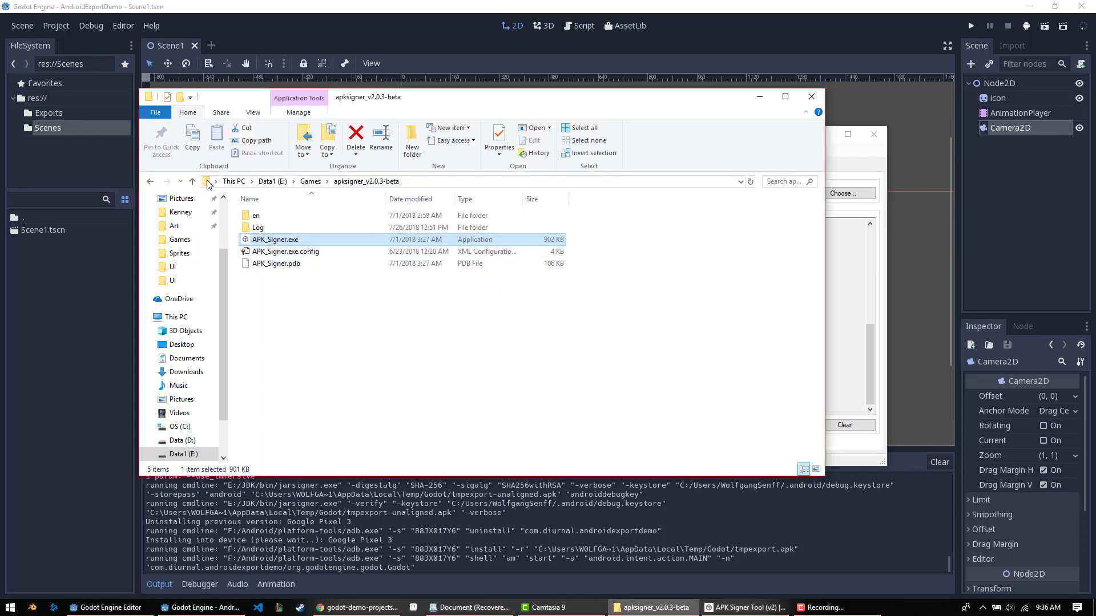
click(280, 182)
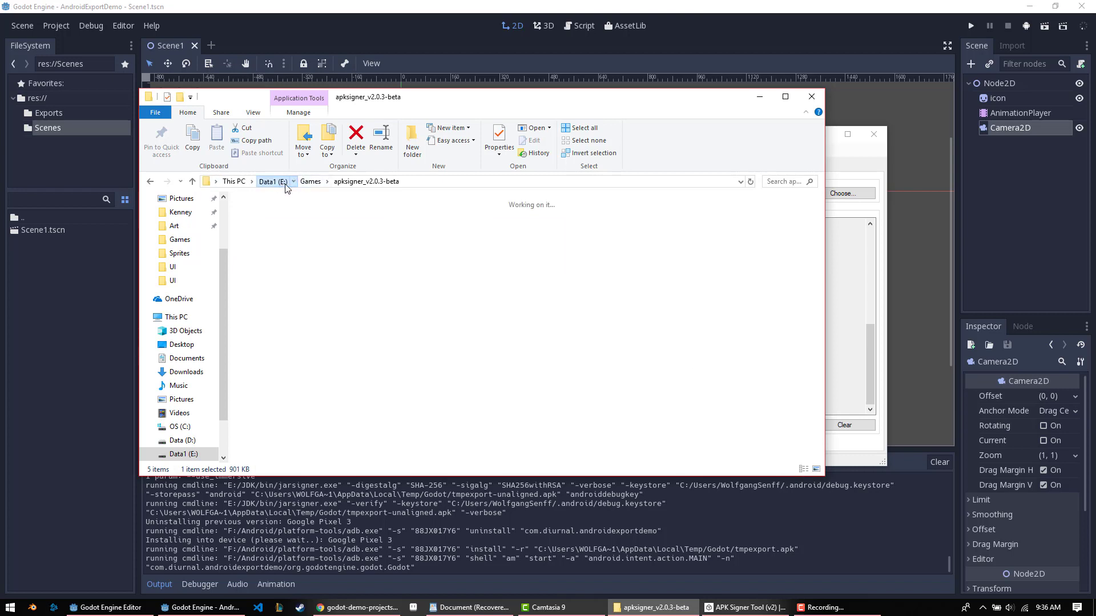
double_click(301, 205)
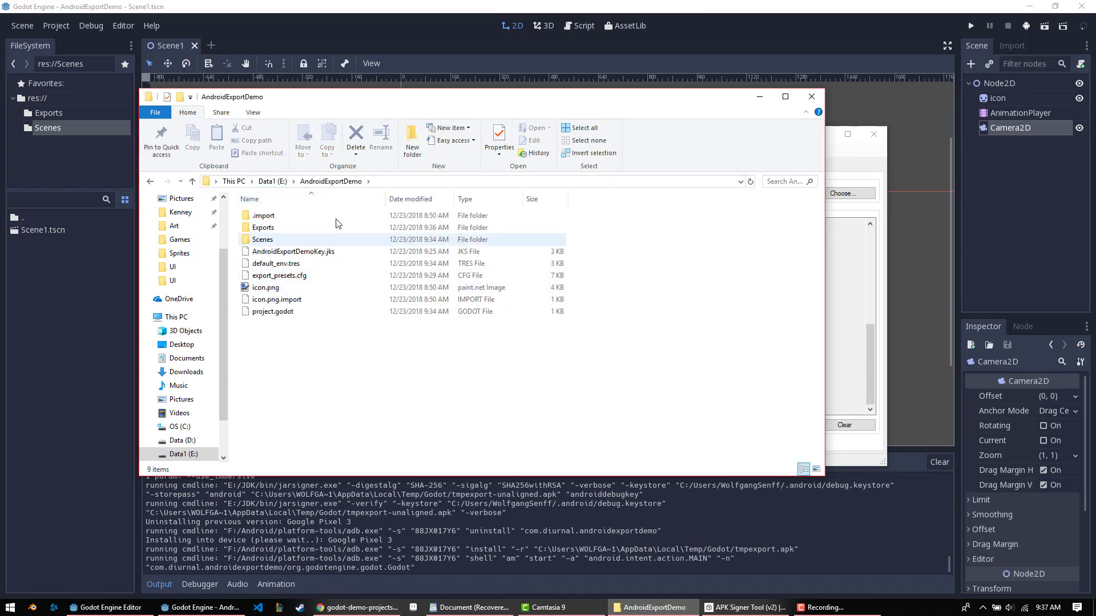
double_click(266, 227)
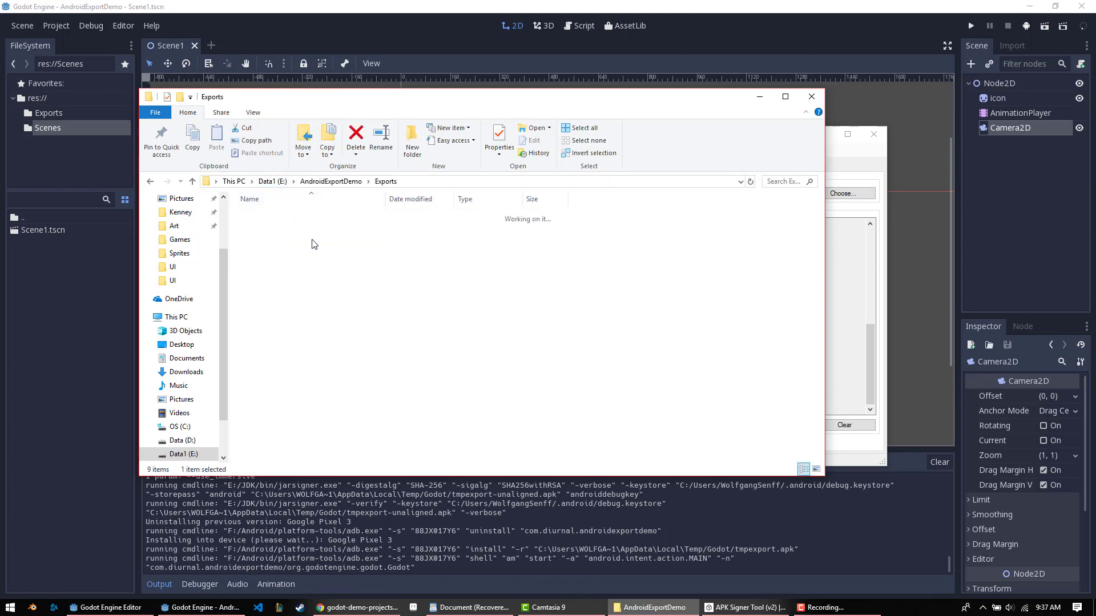
drag(386, 199, 456, 198)
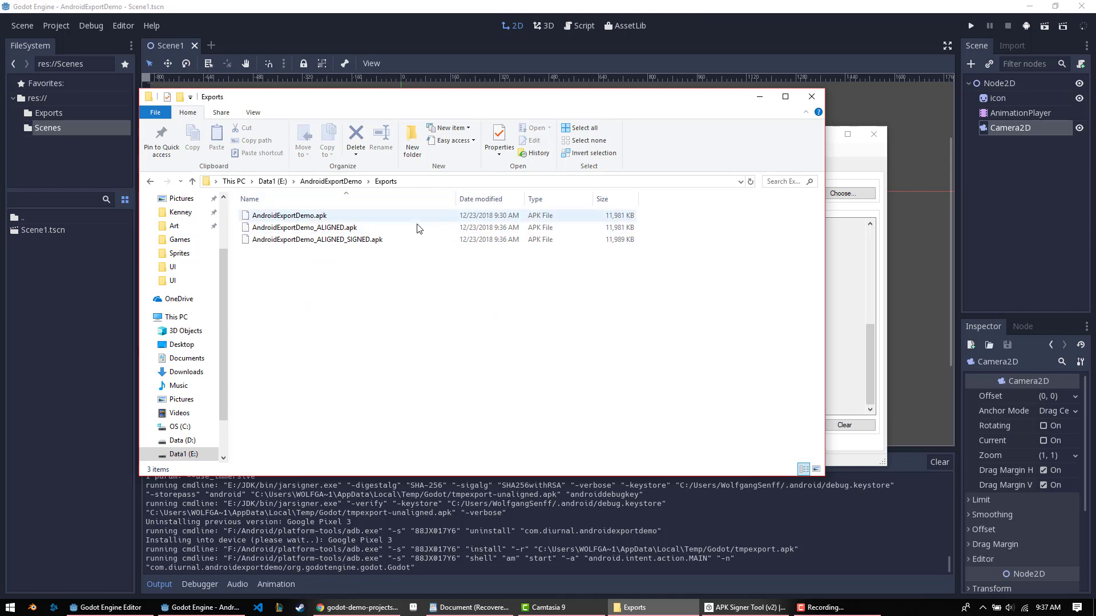
click(378, 241)
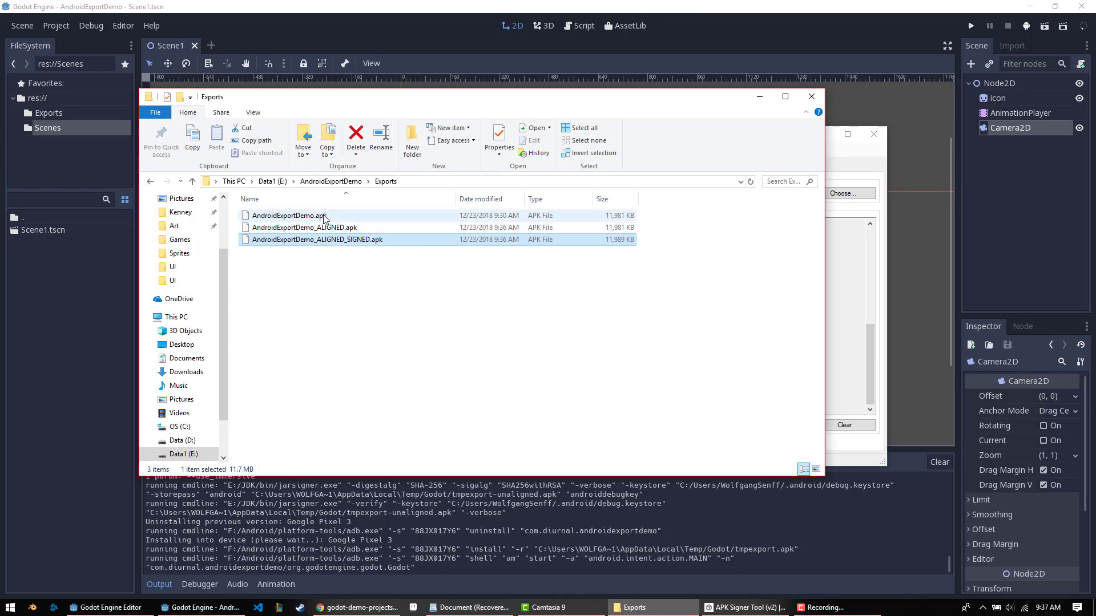
Keep the signed APK's name unchanged and return to the Godot editor
click(312, 243)
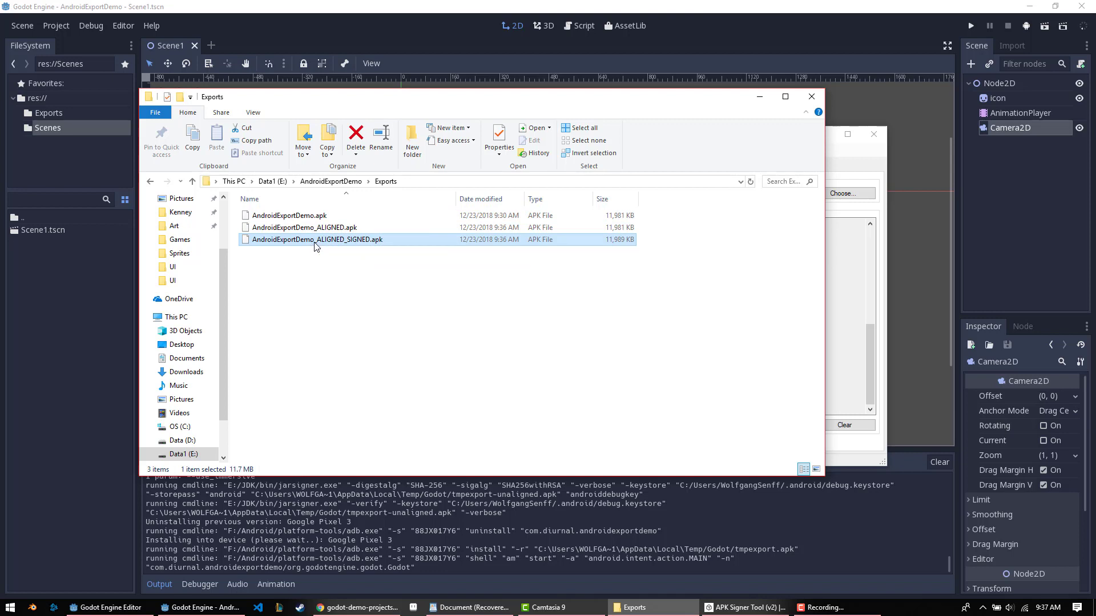
click(378, 300)
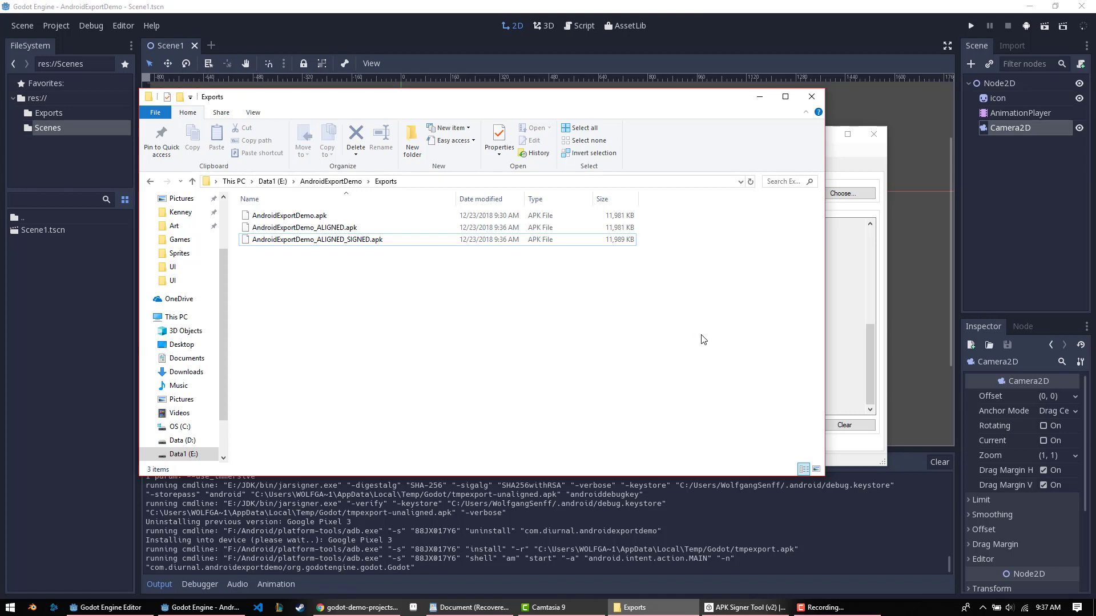
click(221, 18)
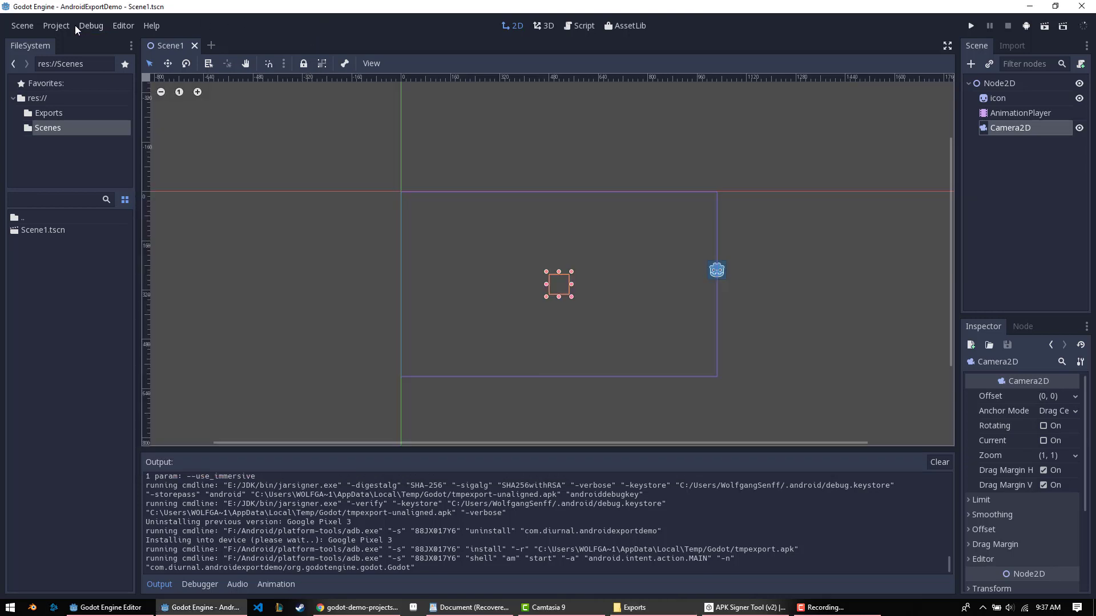
In Project Settings > Display > Window, set Stretch Mode 2d and Aspect keep_height
click(57, 25)
click(83, 43)
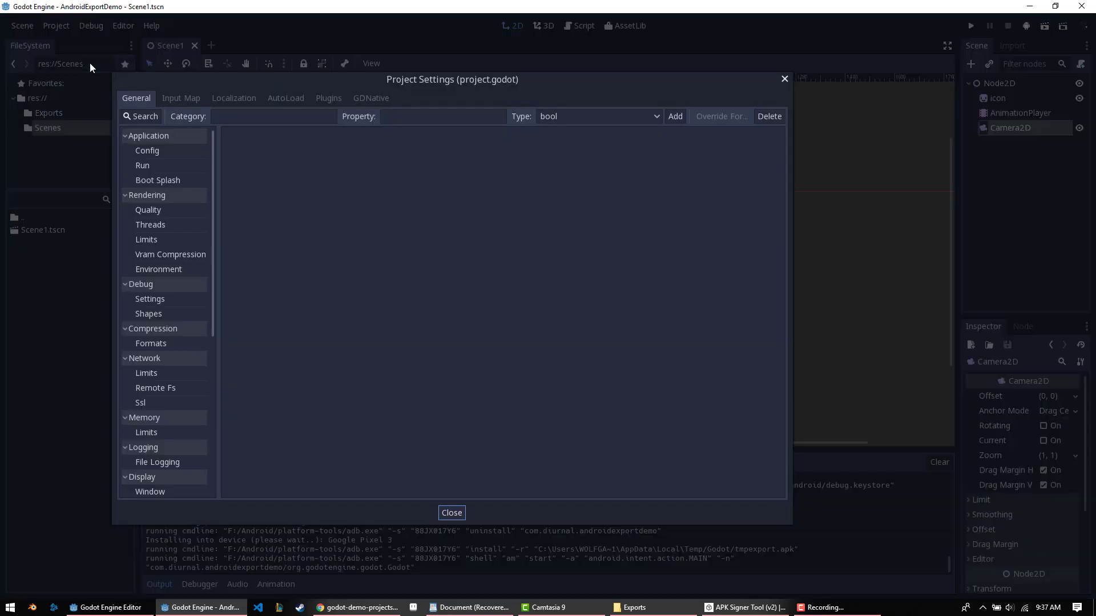
scroll(181, 403, down, 5)
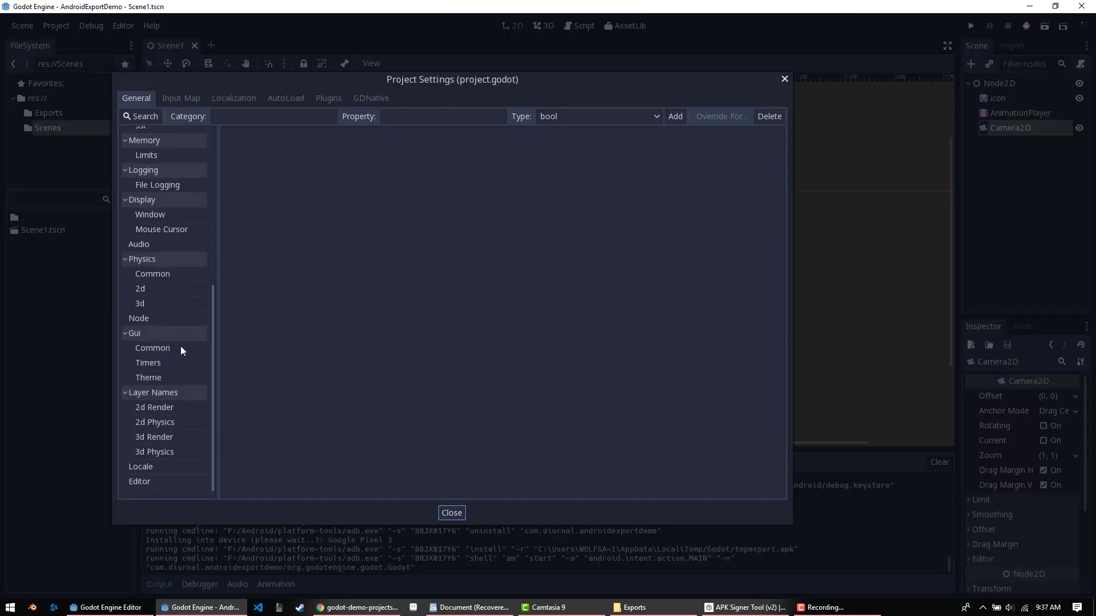
click(153, 215)
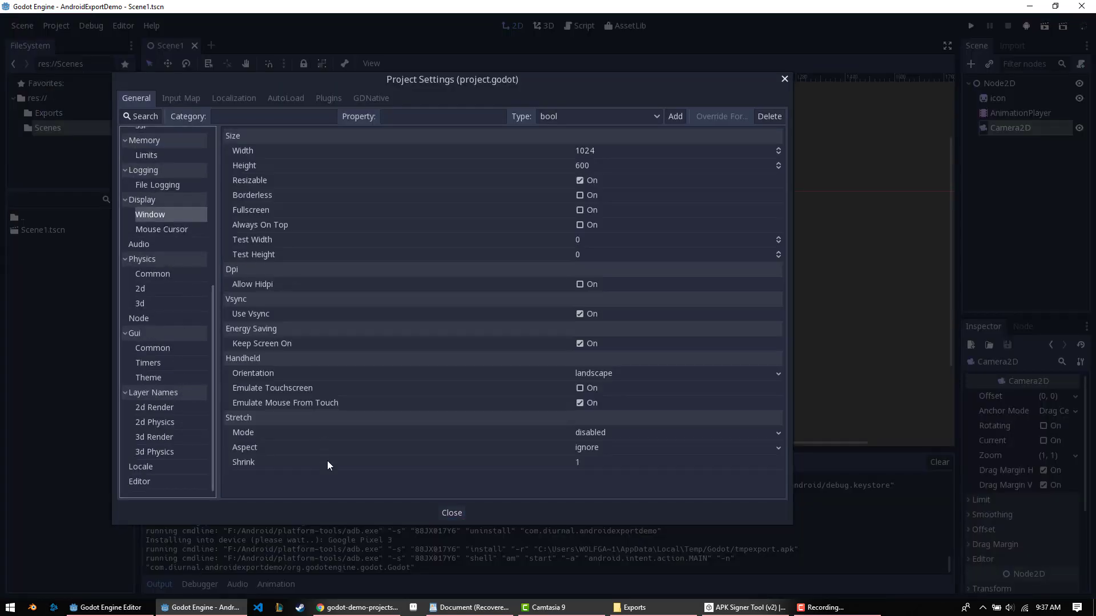
click(629, 435)
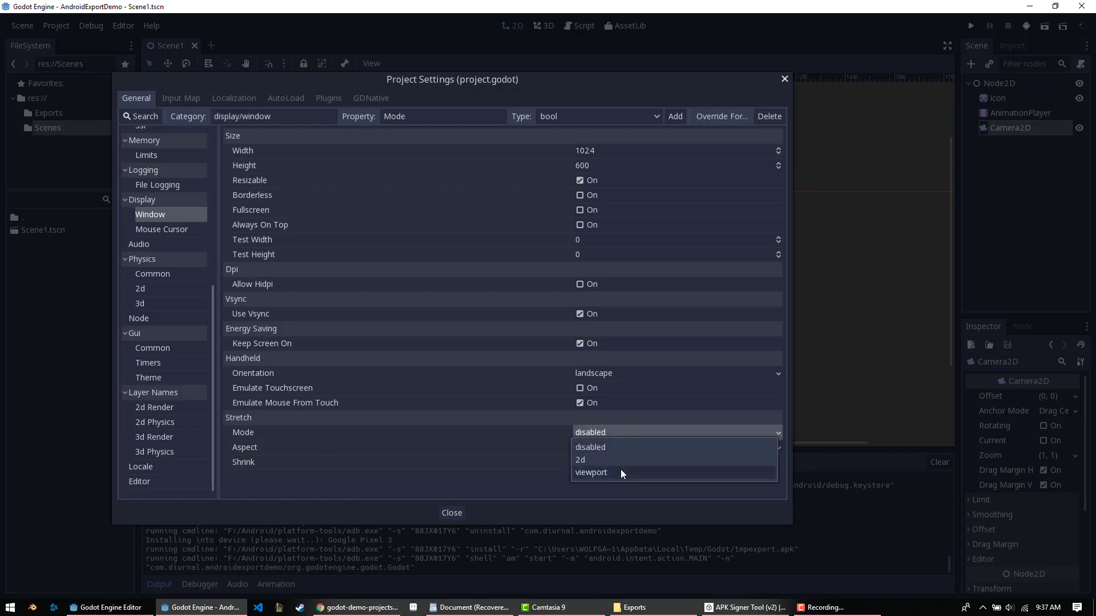
click(618, 460)
click(619, 447)
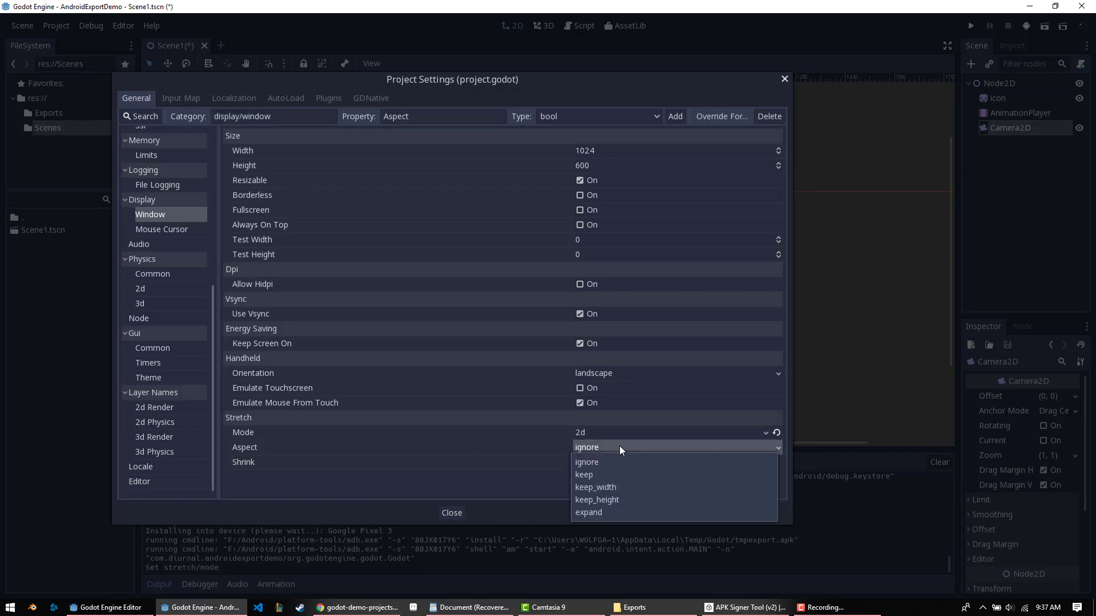
click(622, 500)
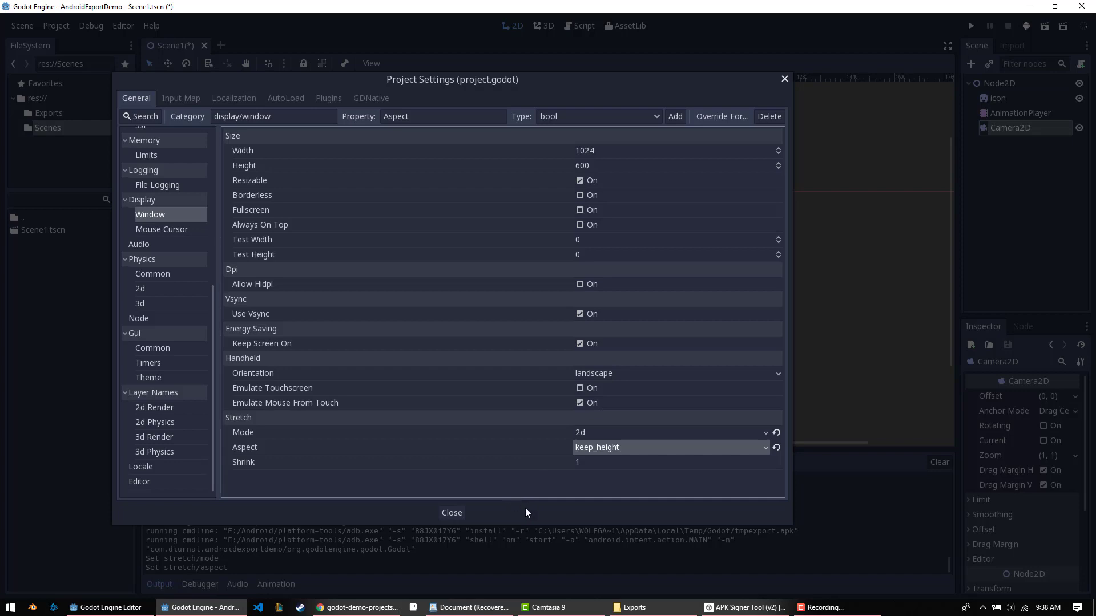
click(451, 512)
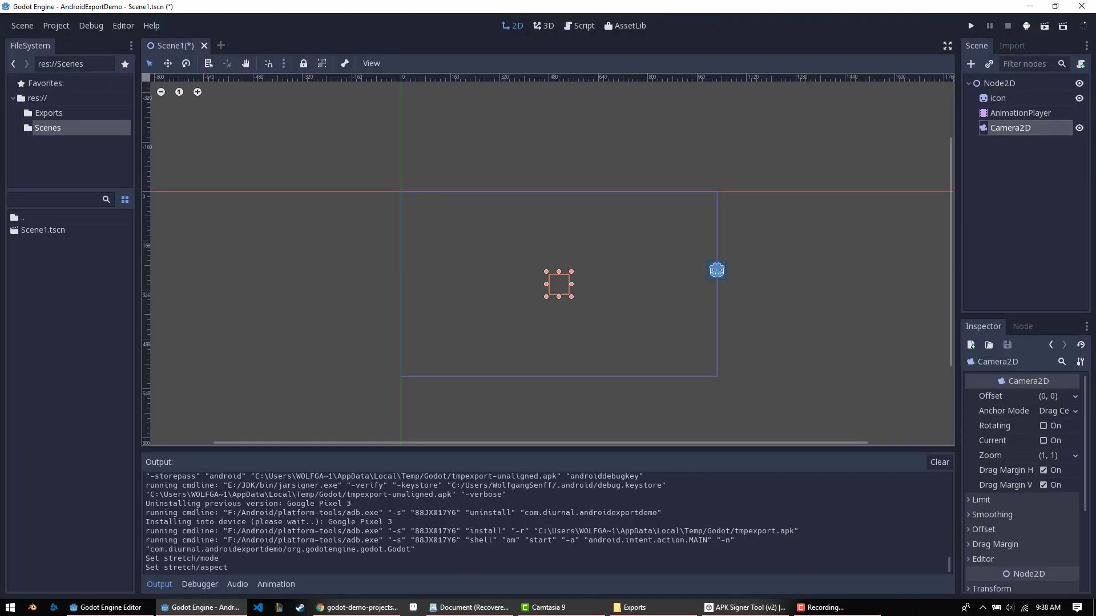